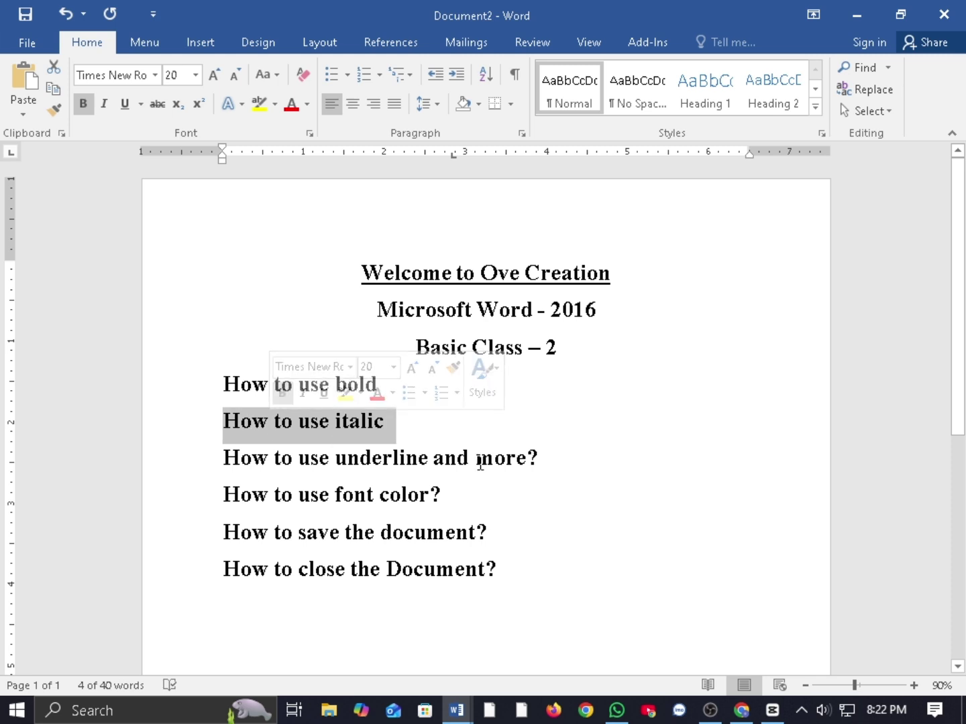
# - Review the lesson topic lines on underline, font color, saving and closing the document by highlighting each one
pyautogui.moveTo(540, 461); pyautogui.dragTo(348, 461)
pyautogui.click(401, 460)
pyautogui.click(448, 462)
pyautogui.moveTo(473, 462); pyautogui.dragTo(522, 464)
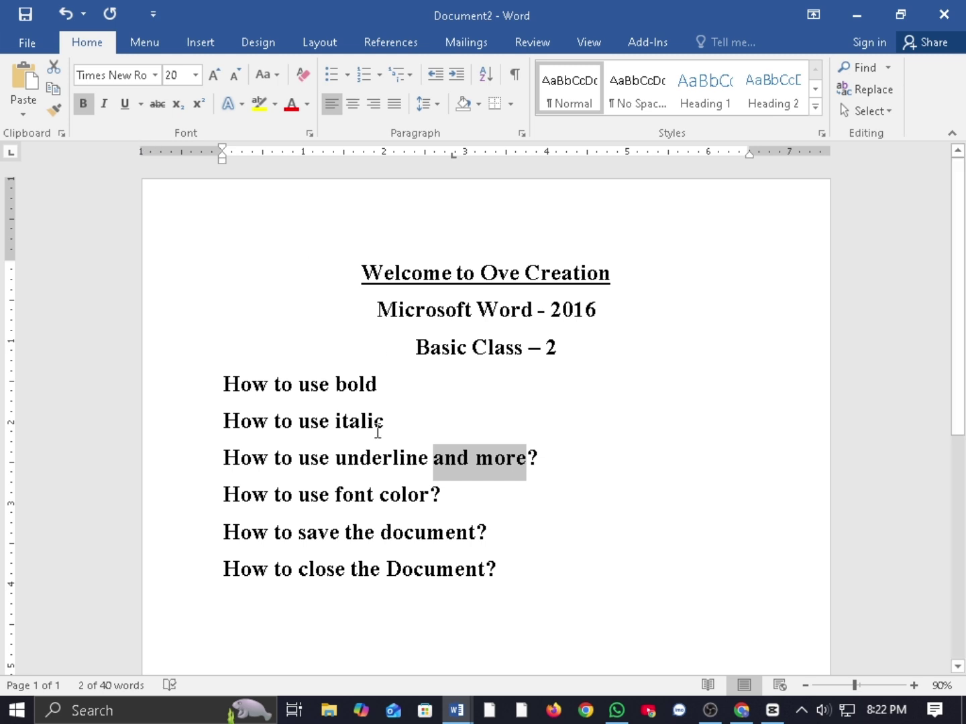
pyautogui.click(526, 460)
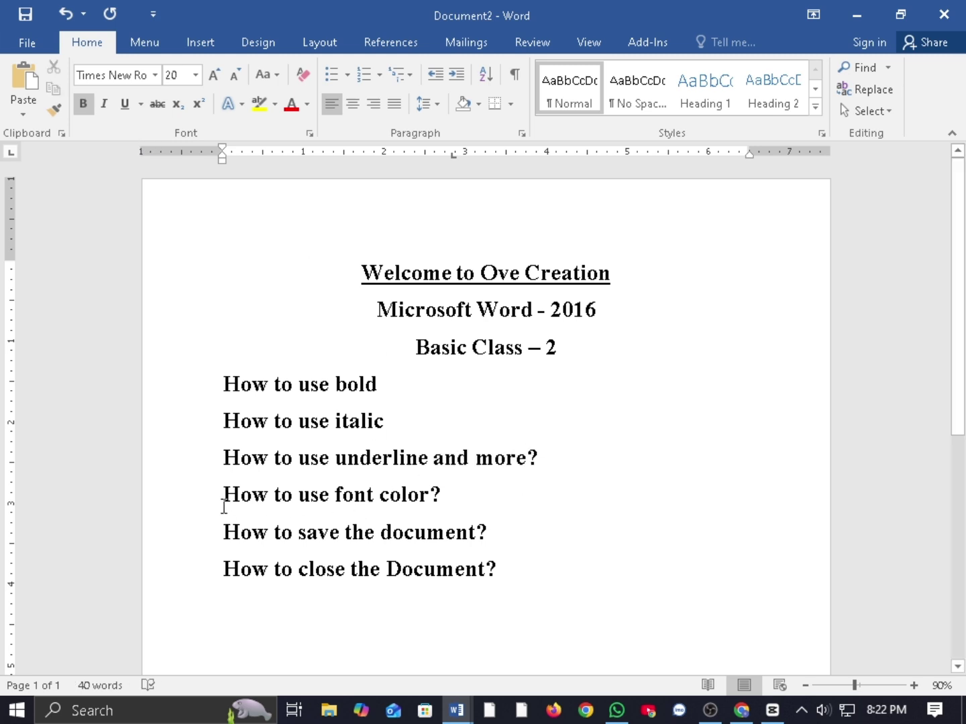
pyautogui.moveTo(224, 506); pyautogui.dragTo(428, 507)
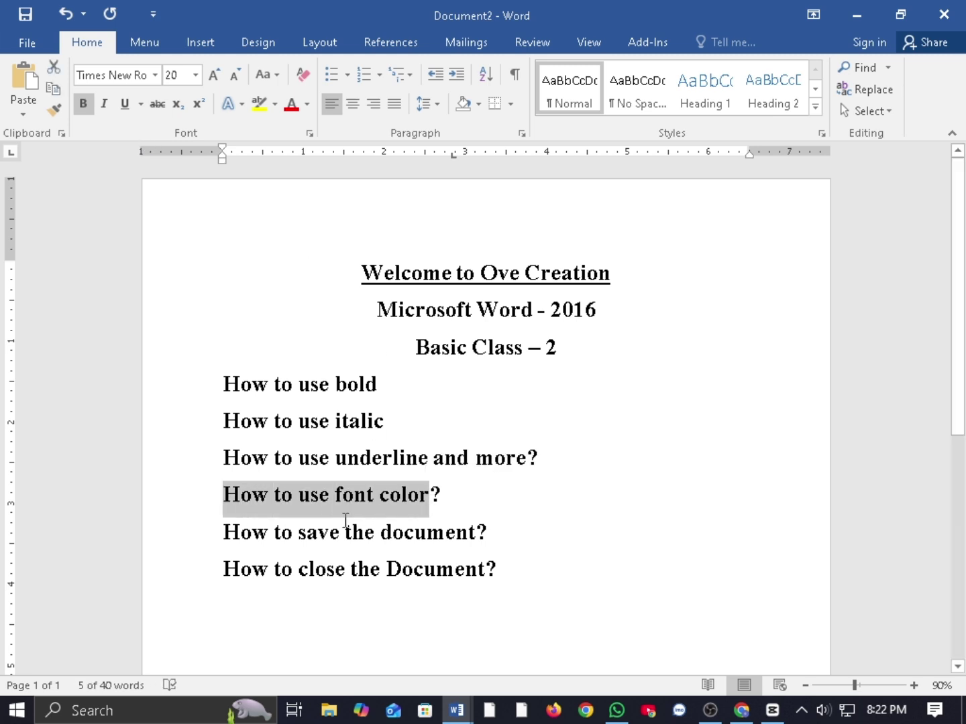
pyautogui.moveTo(245, 534); pyautogui.dragTo(440, 539)
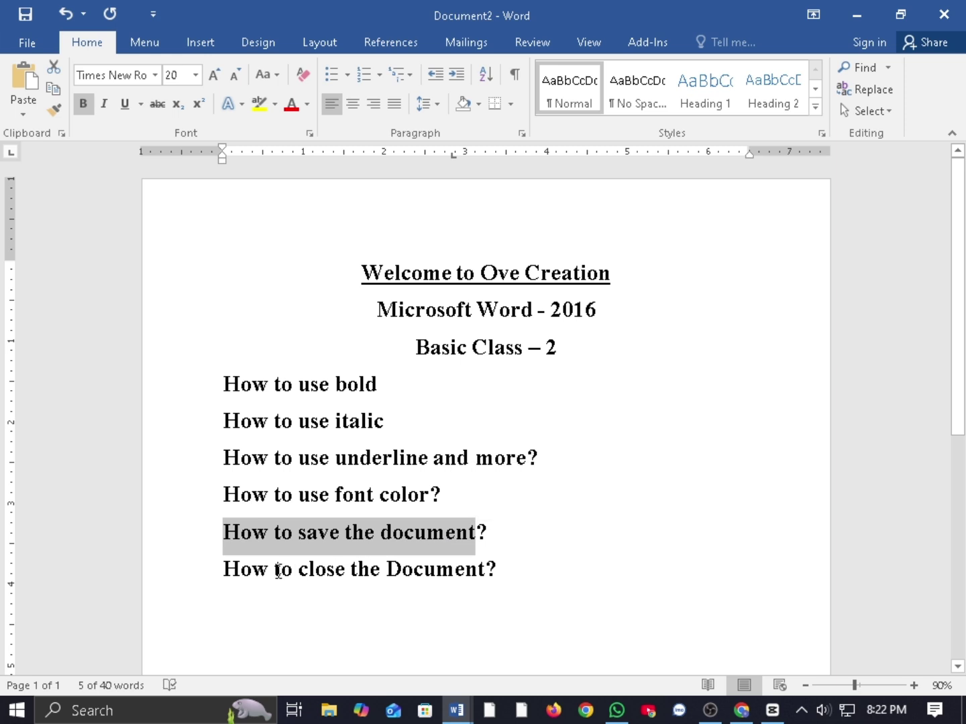
pyautogui.click(255, 571)
pyautogui.moveTo(224, 570); pyautogui.dragTo(459, 571)
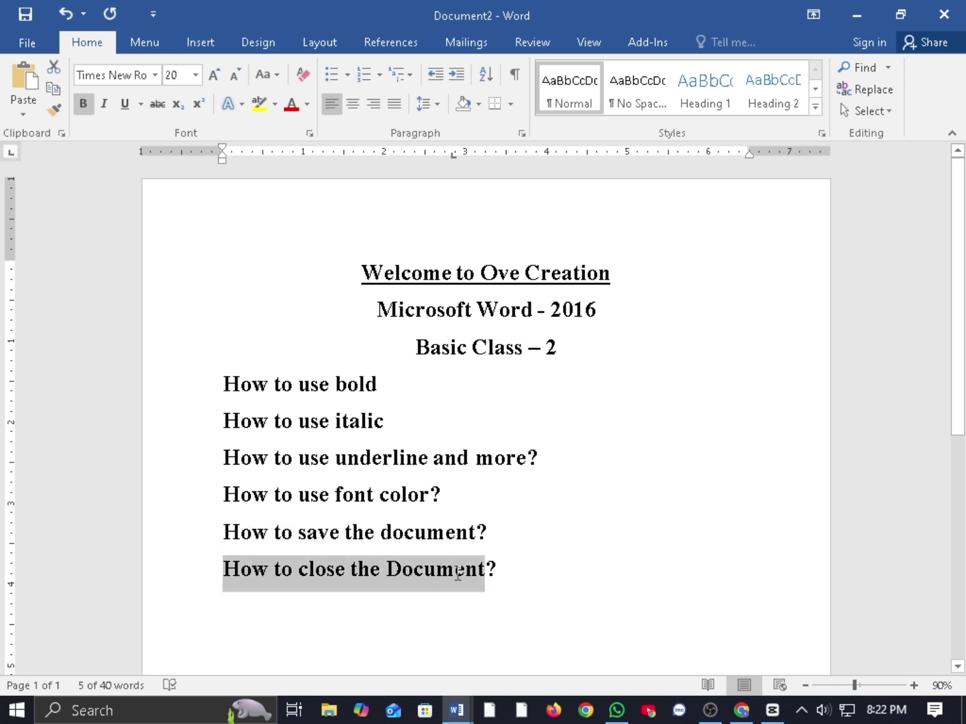
pyautogui.click(333, 496)
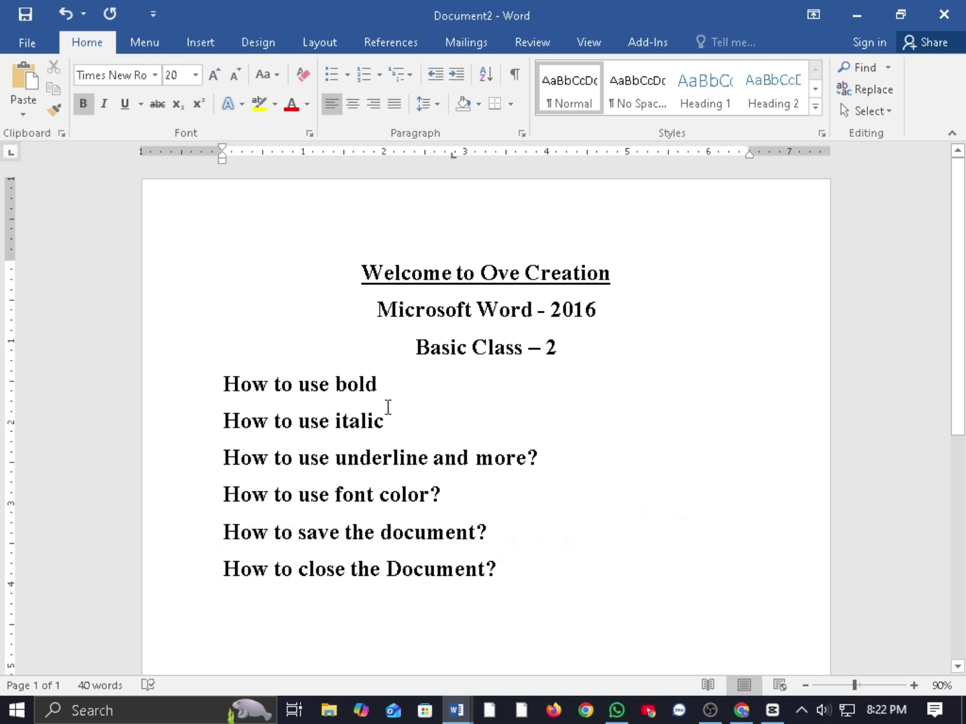
# - Remove the bold formatting from the "How to use bold" line
pyautogui.moveTo(382, 383); pyautogui.dragTo(244, 396)
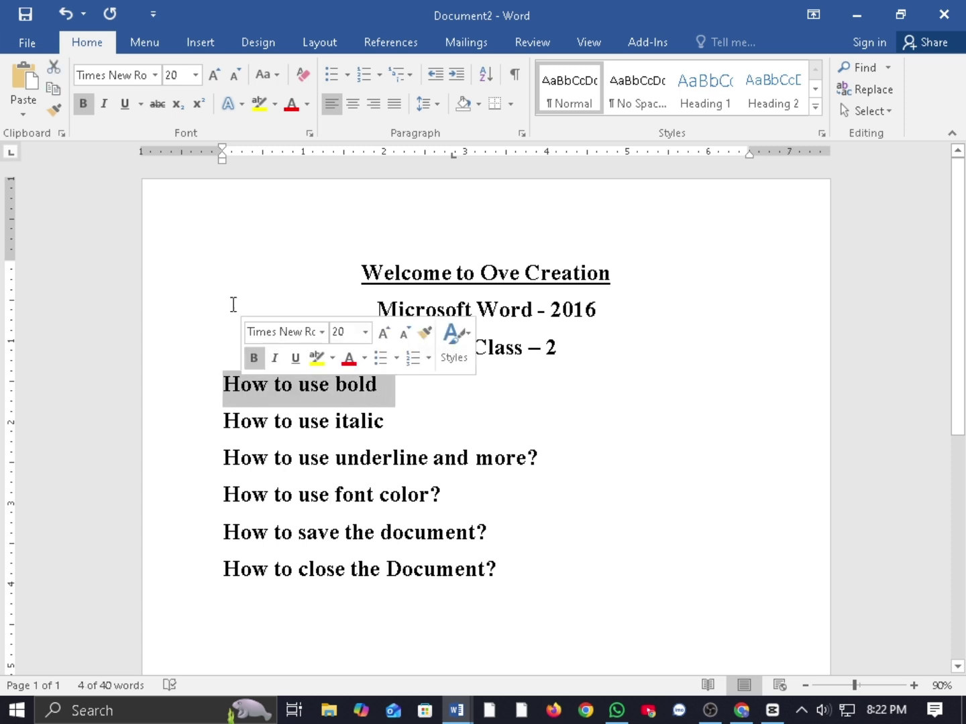
pyautogui.click(253, 358)
pyautogui.click(359, 390)
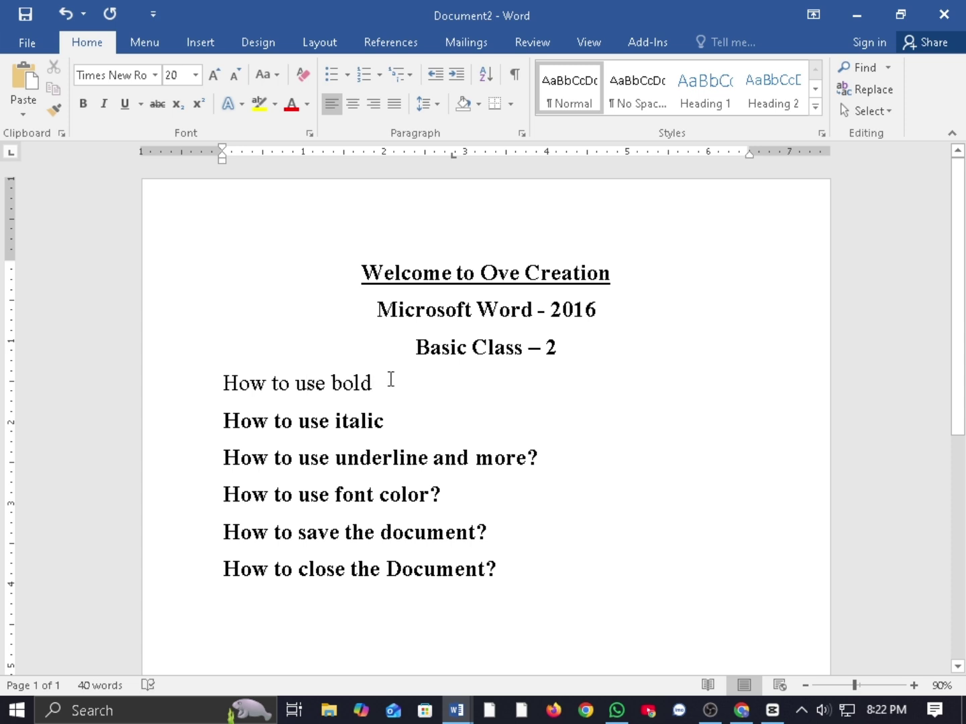
# - Make the "How to use bold" line bold, switching the formatting off and on again once
pyautogui.moveTo(390, 380); pyautogui.dragTo(231, 381)
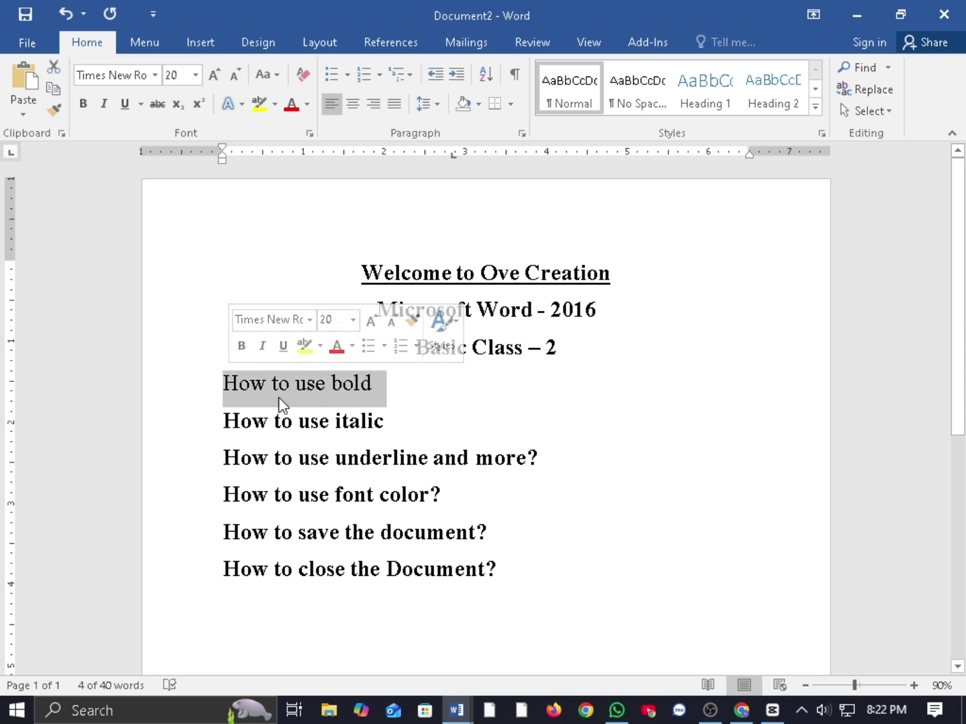
pyautogui.click(82, 105)
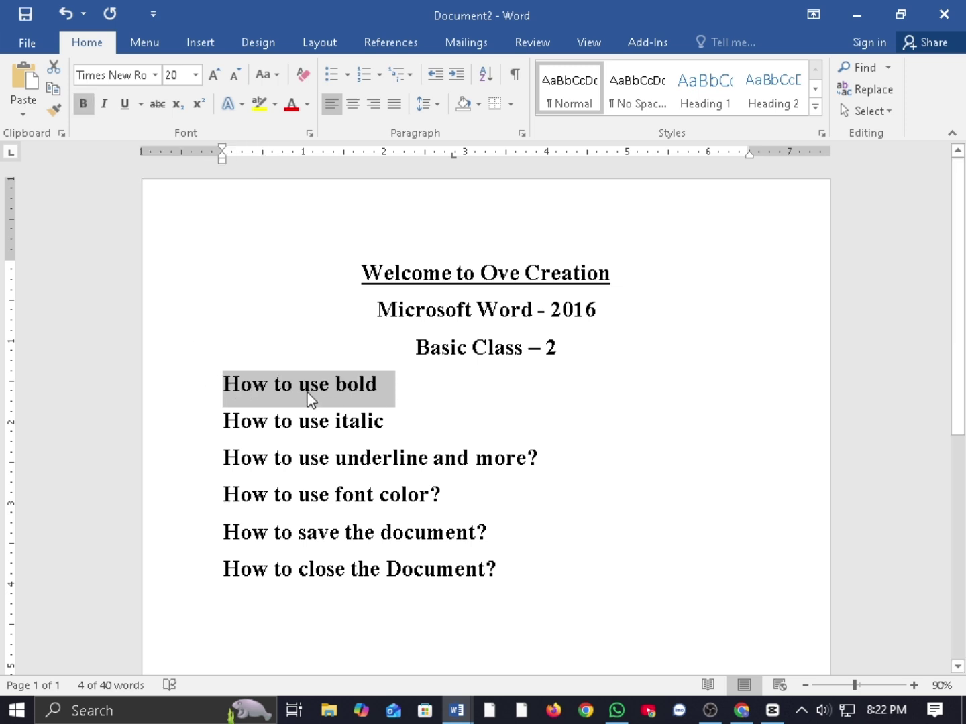
pyautogui.click(85, 102)
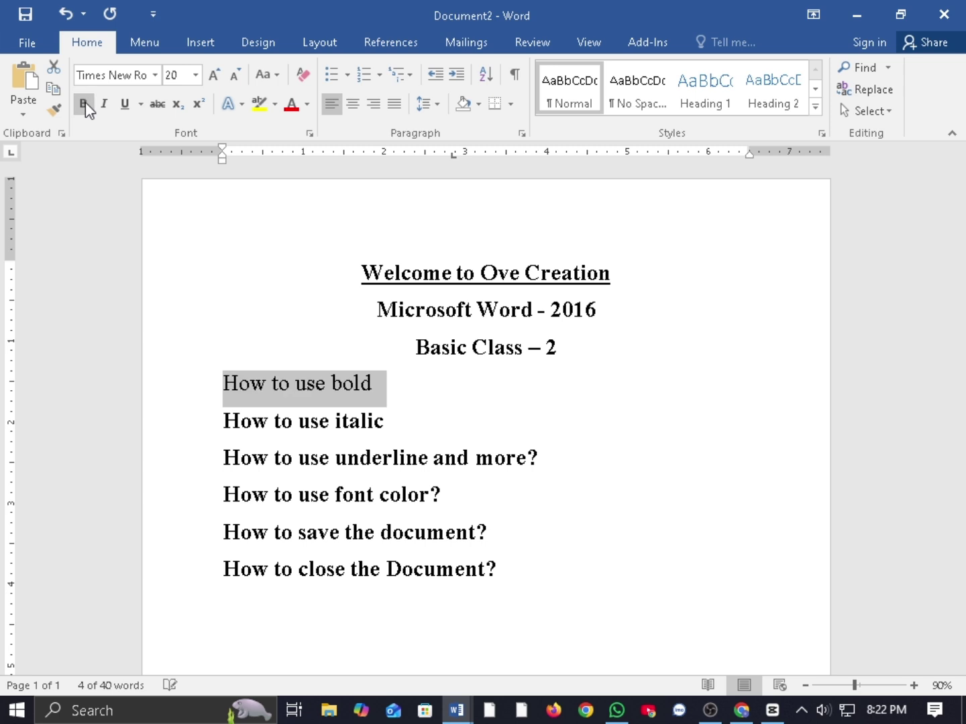
pyautogui.click(86, 102)
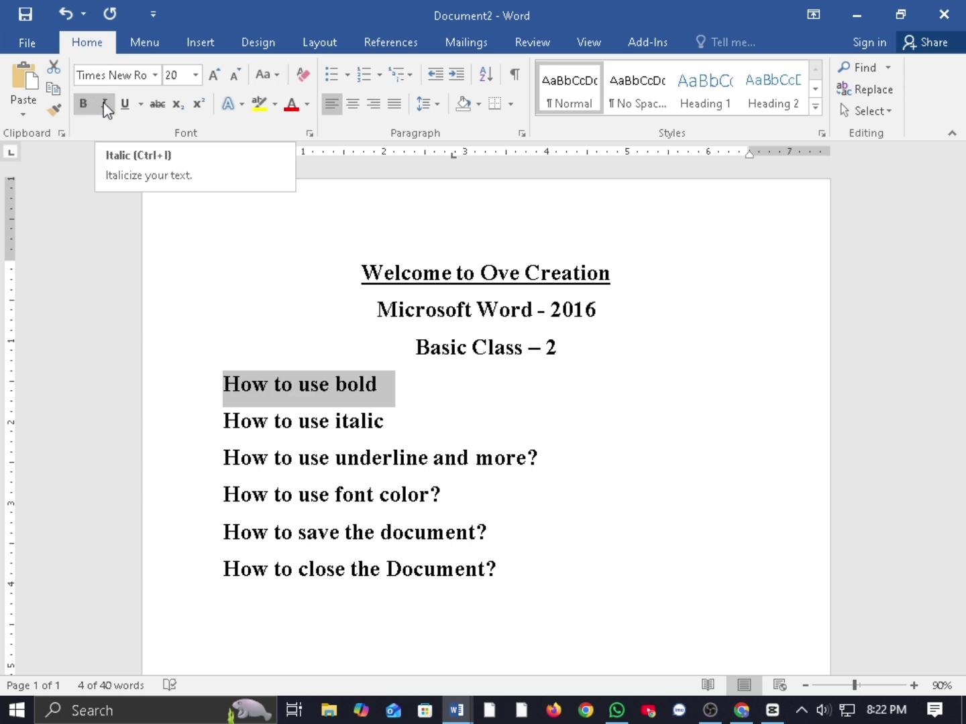
# - Try italic and a single underline on the "How to use bold" line, removing each one again
pyautogui.click(104, 105)
pyautogui.click(105, 106)
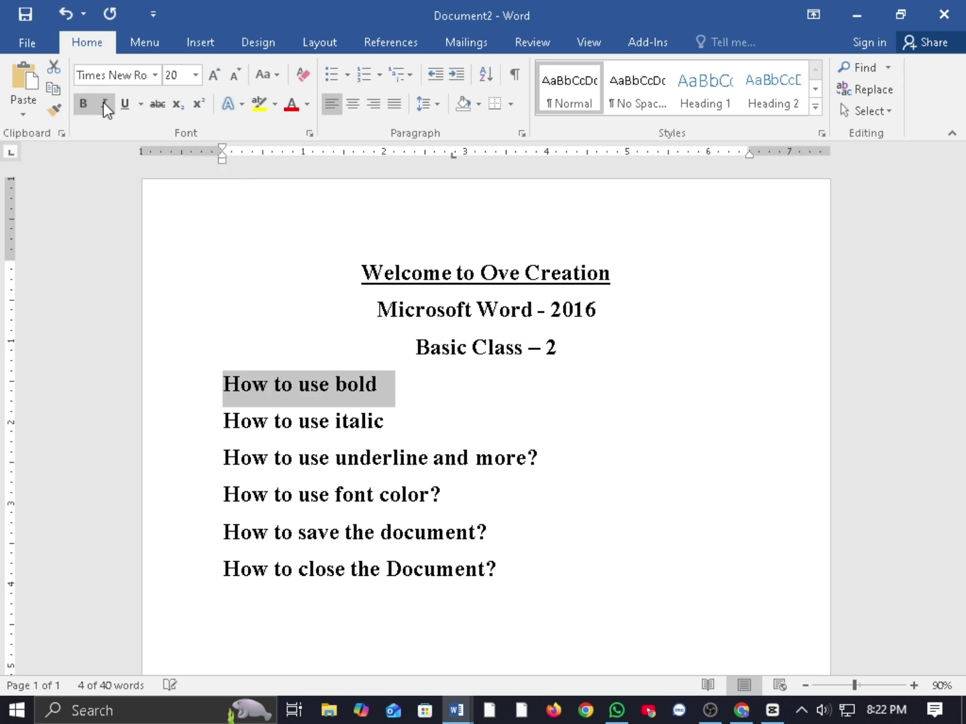
pyautogui.click(105, 106)
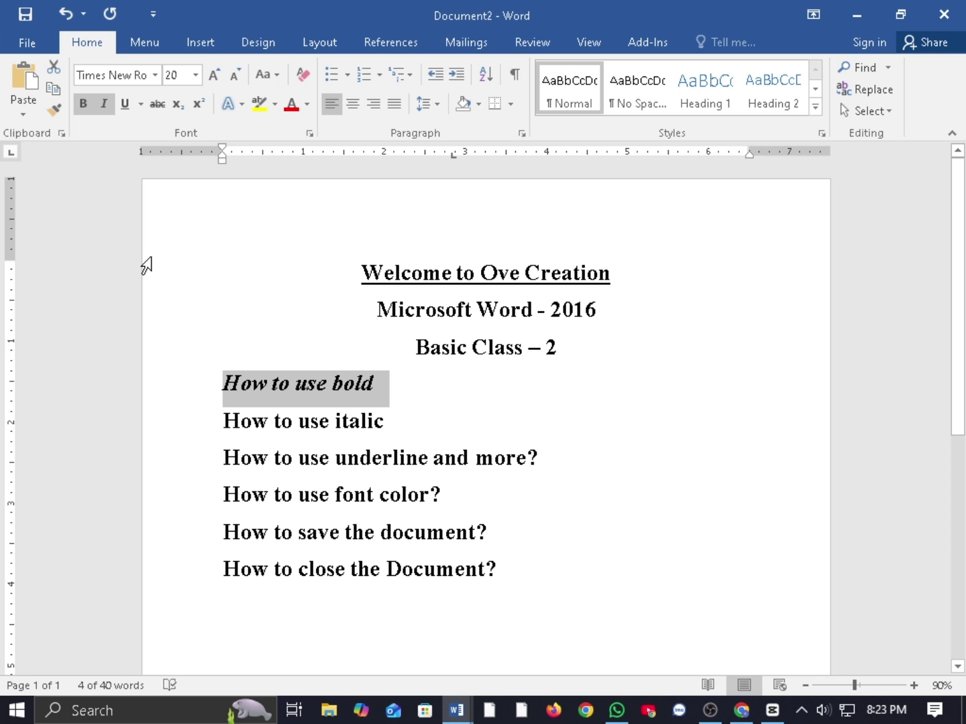
pyautogui.click(106, 108)
pyautogui.click(127, 106)
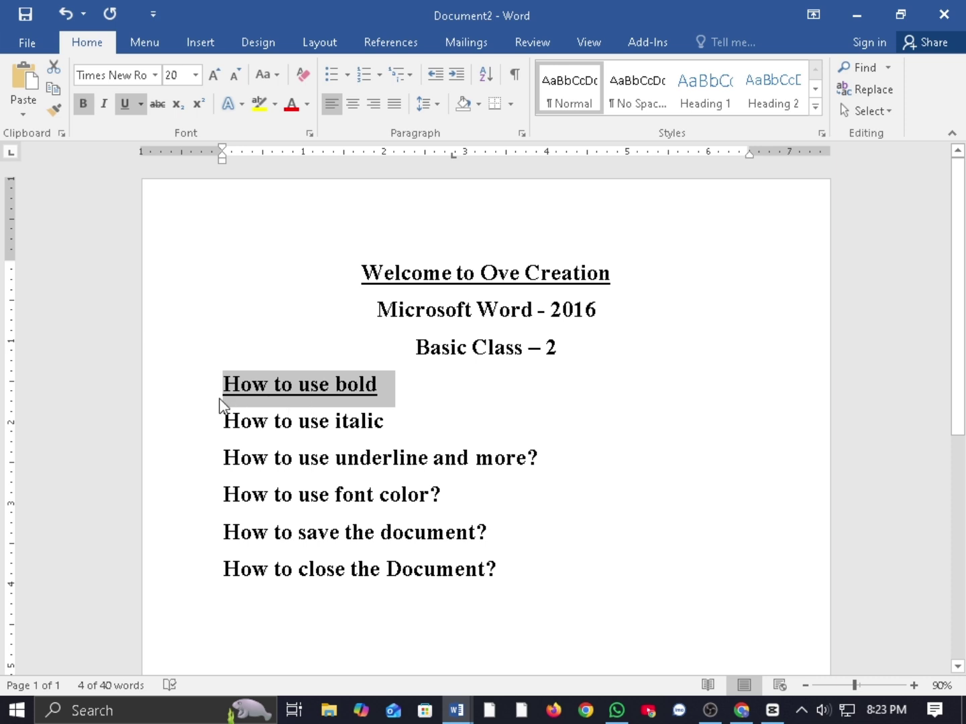
pyautogui.click(124, 112)
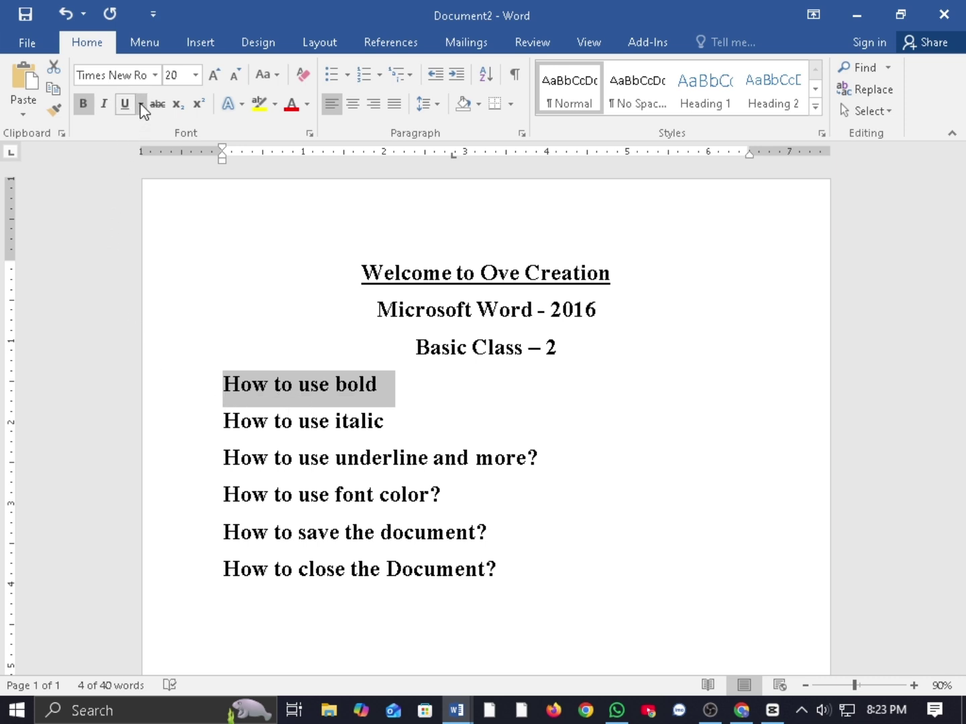
# - Choose a double wavy underline in standard green for the "How to use bold" line
pyautogui.click(141, 104)
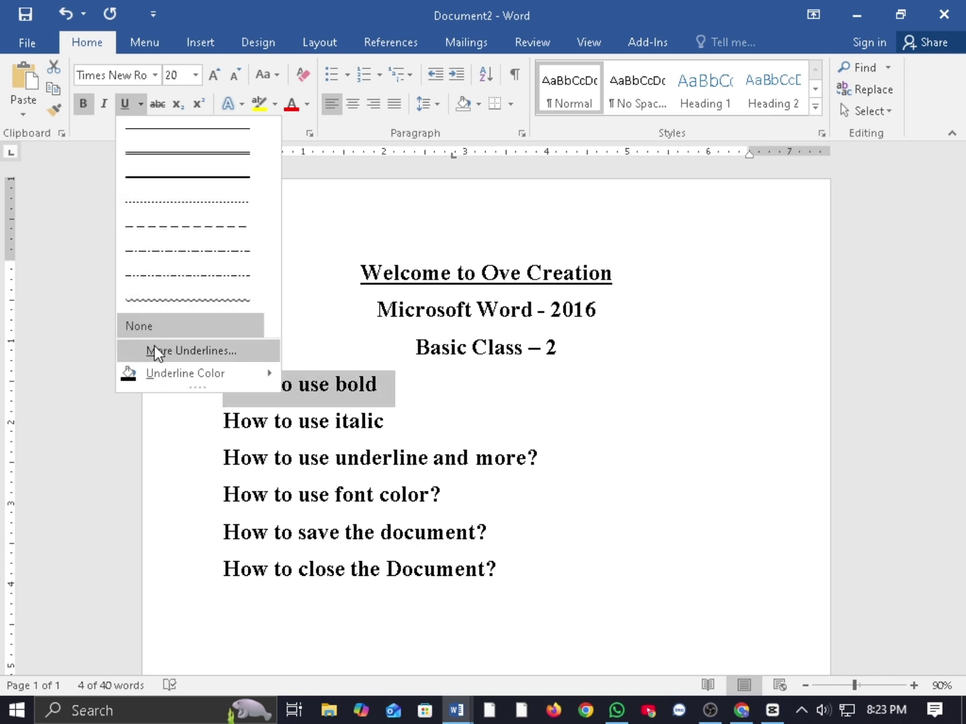
pyautogui.click(203, 351)
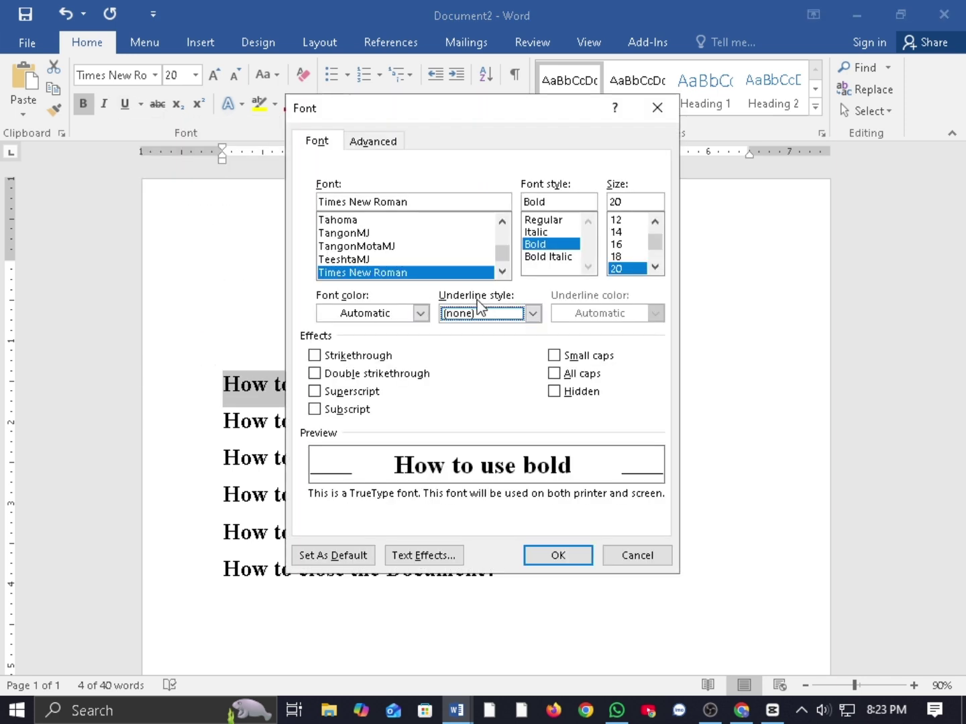
pyautogui.click(532, 313)
pyautogui.scroll(-3, 533, 365)
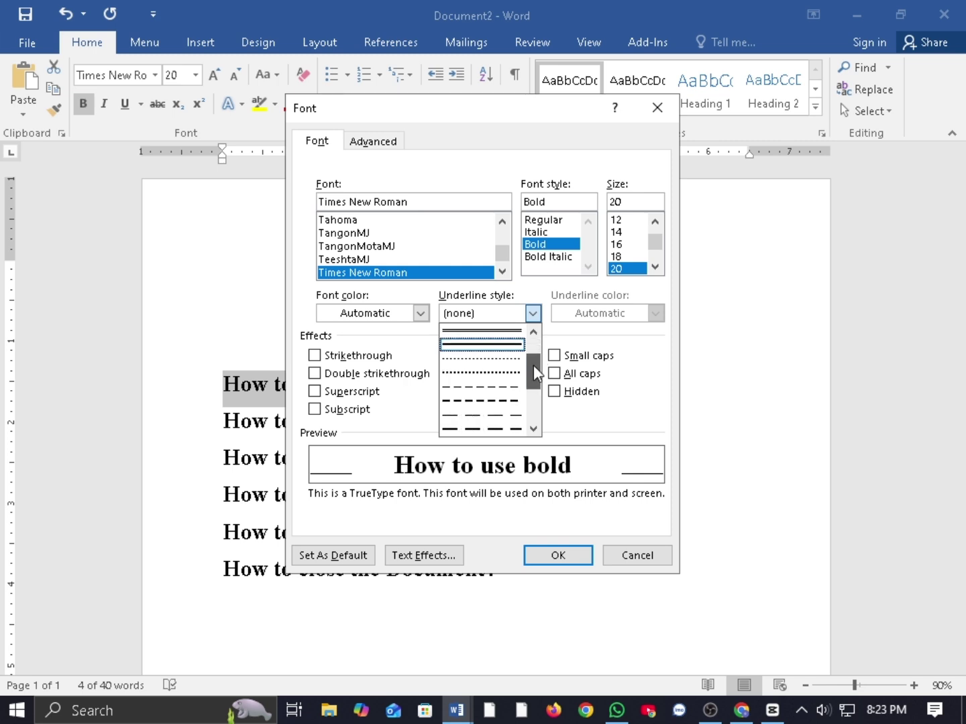
pyautogui.click(484, 428)
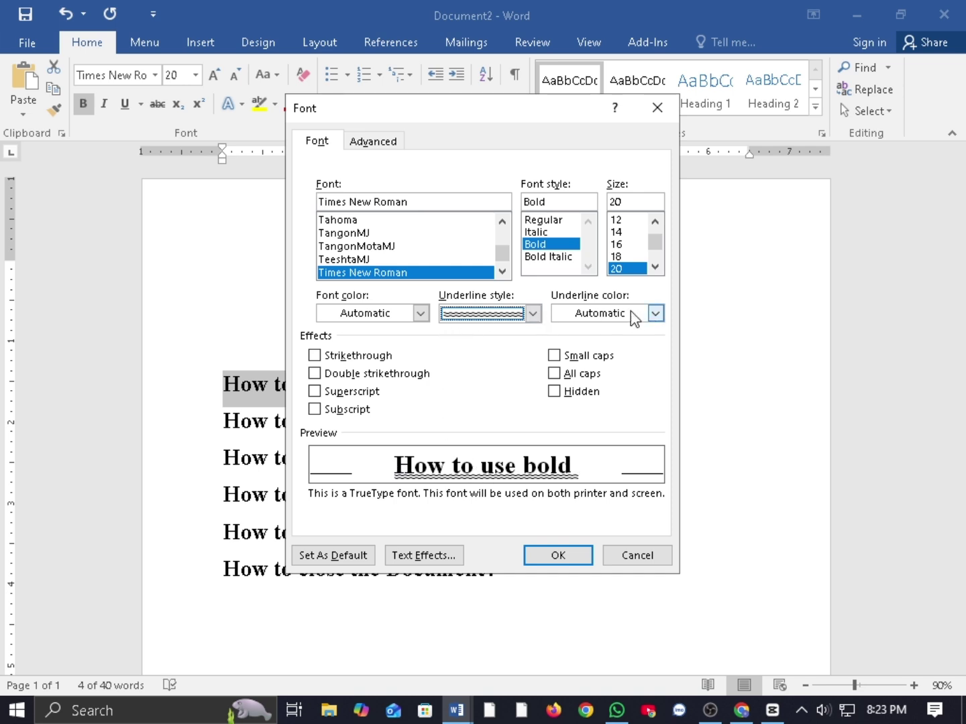
pyautogui.click(650, 312)
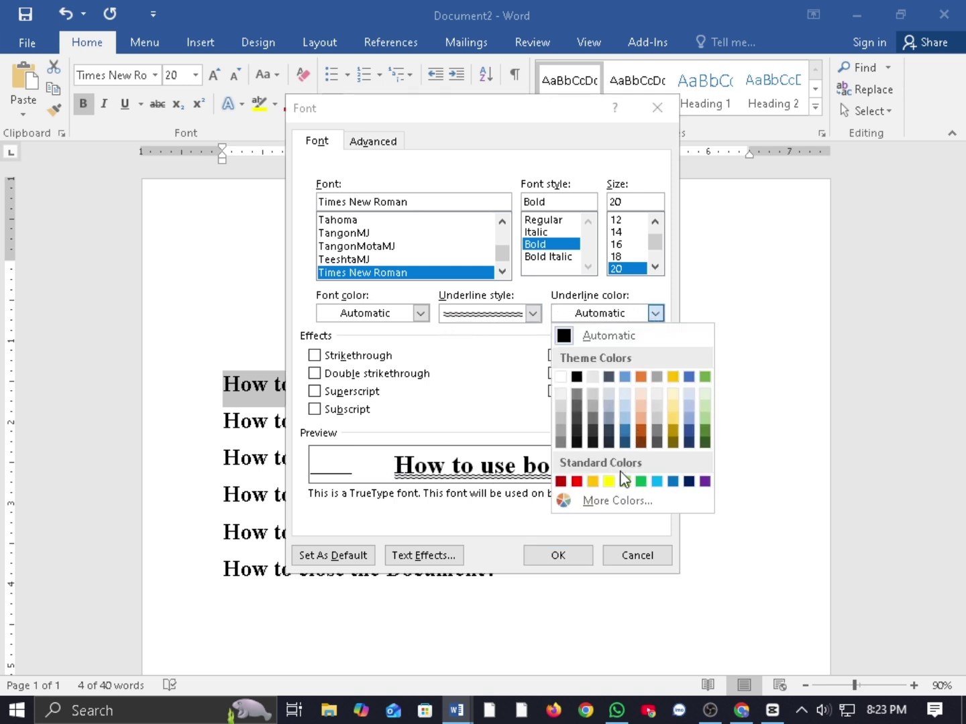
pyautogui.click(635, 479)
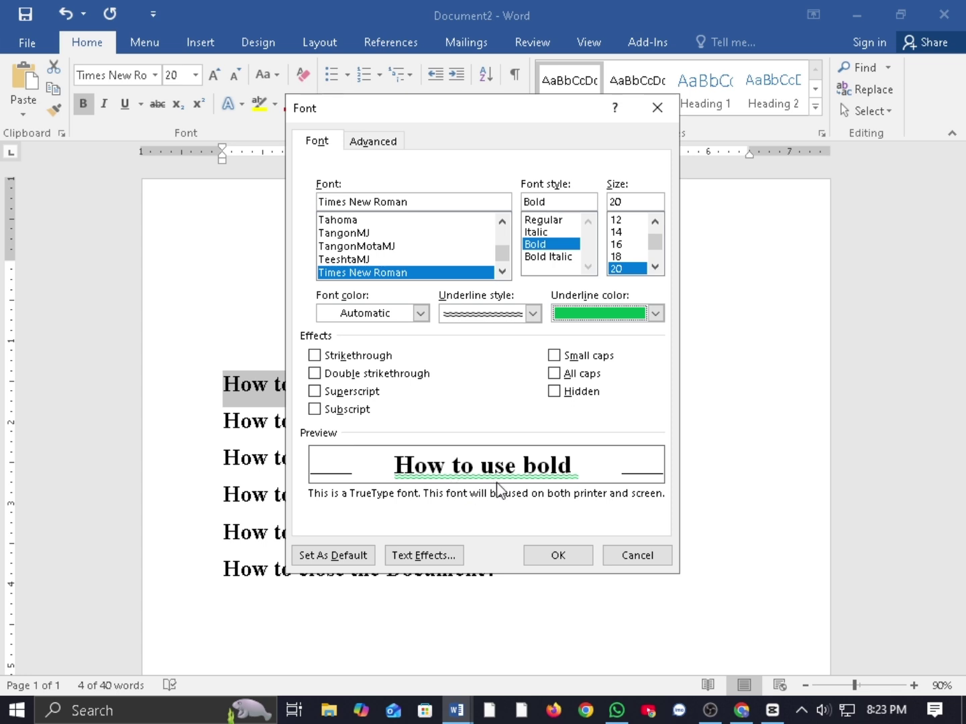
# - Set the font color of the "How to use bold" line to light blue and apply the font settings
pyautogui.click(420, 313)
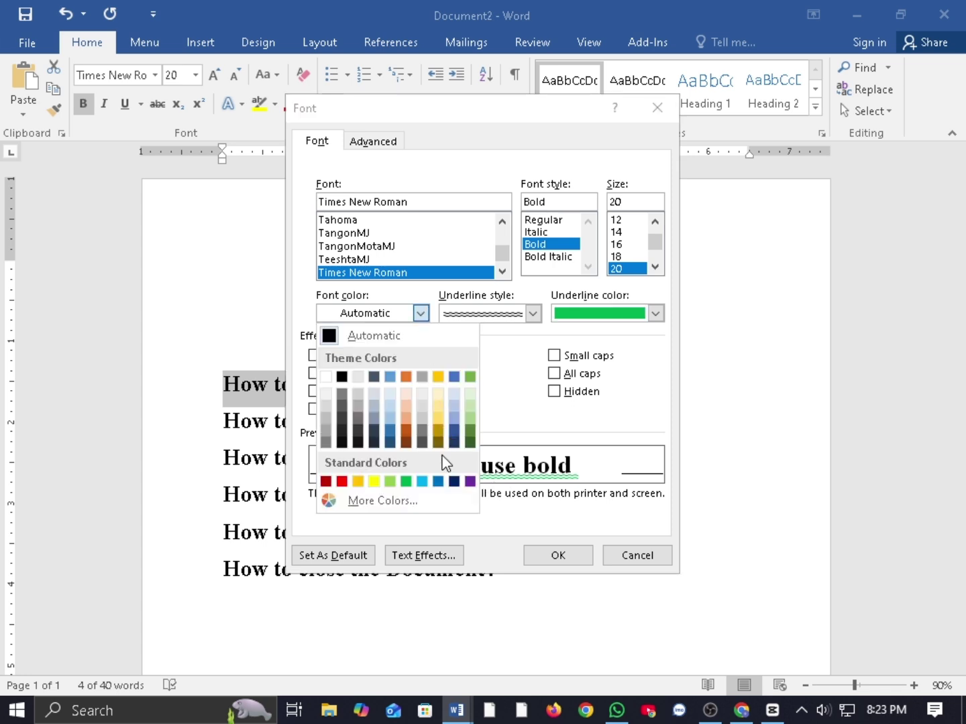
pyautogui.click(426, 482)
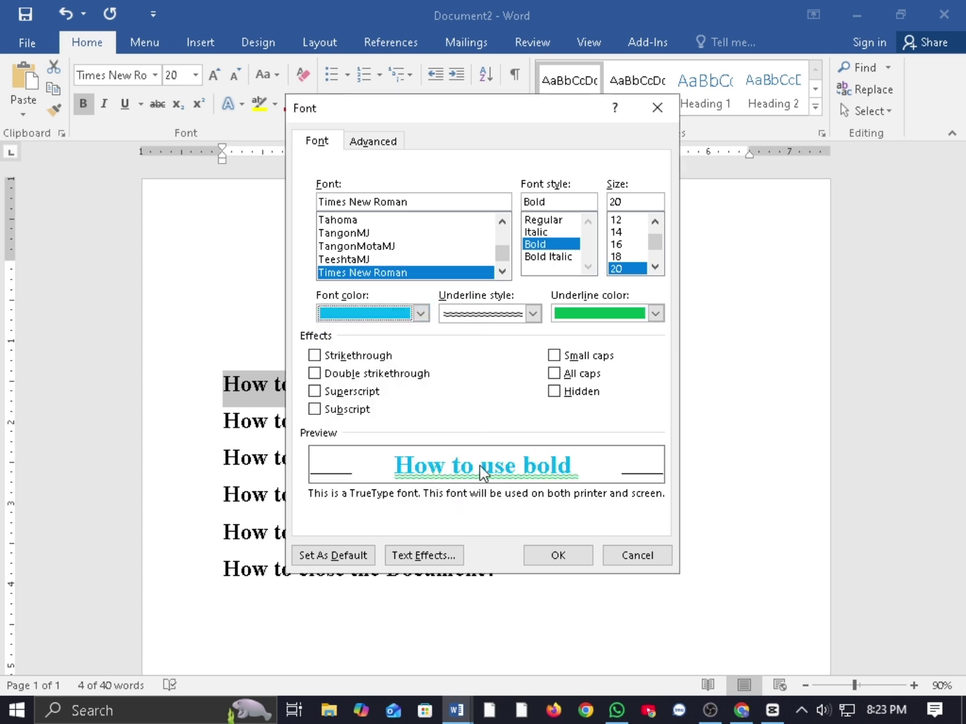
pyautogui.click(558, 557)
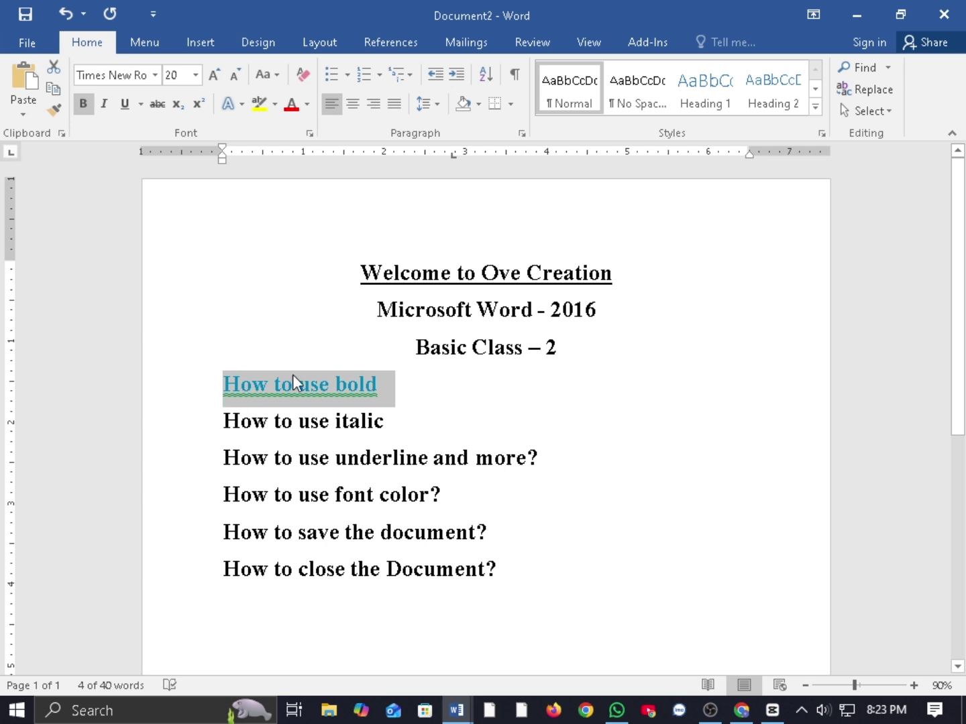
# - Reset both the font color and the underline color of the "How to use bold" line to Automatic
pyautogui.click(390, 385)
pyautogui.moveTo(389, 385); pyautogui.dragTo(232, 385)
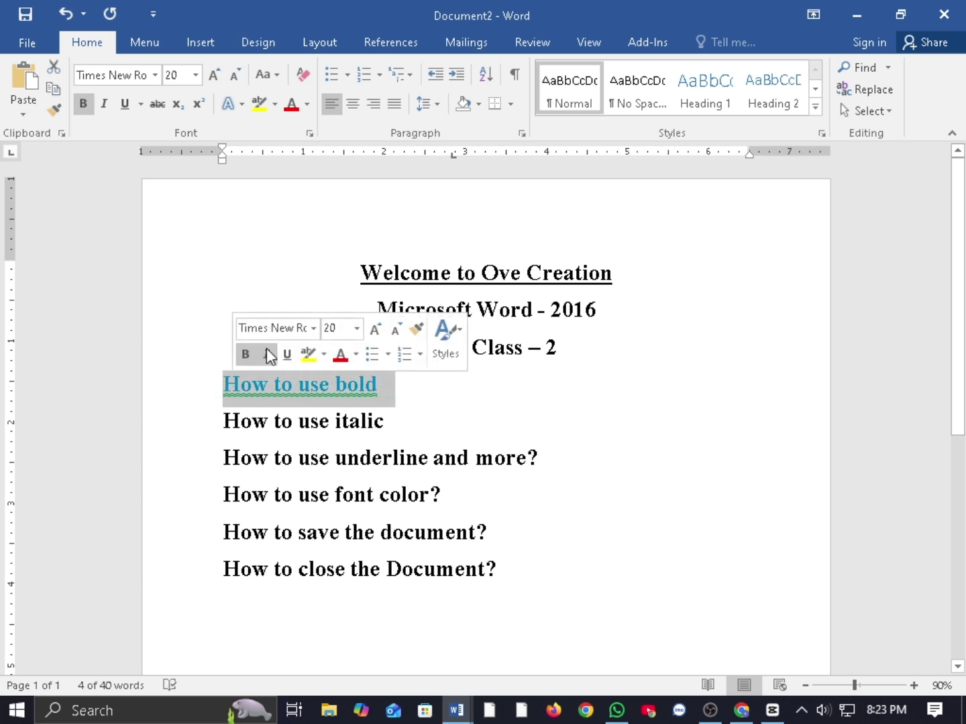
pyautogui.click(141, 106)
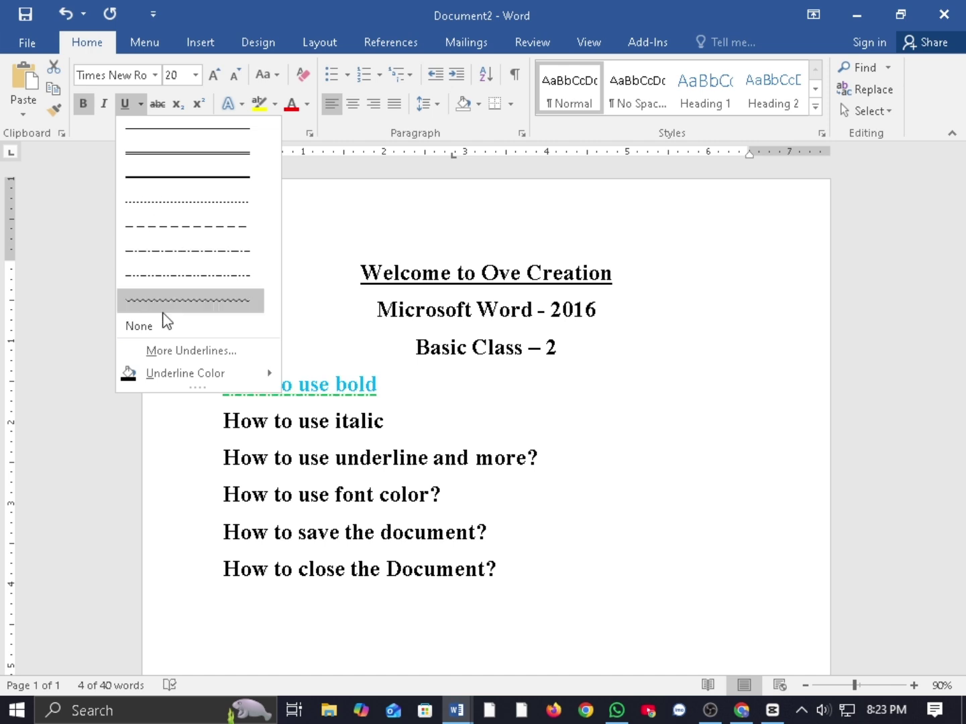
pyautogui.click(187, 355)
pyautogui.click(421, 314)
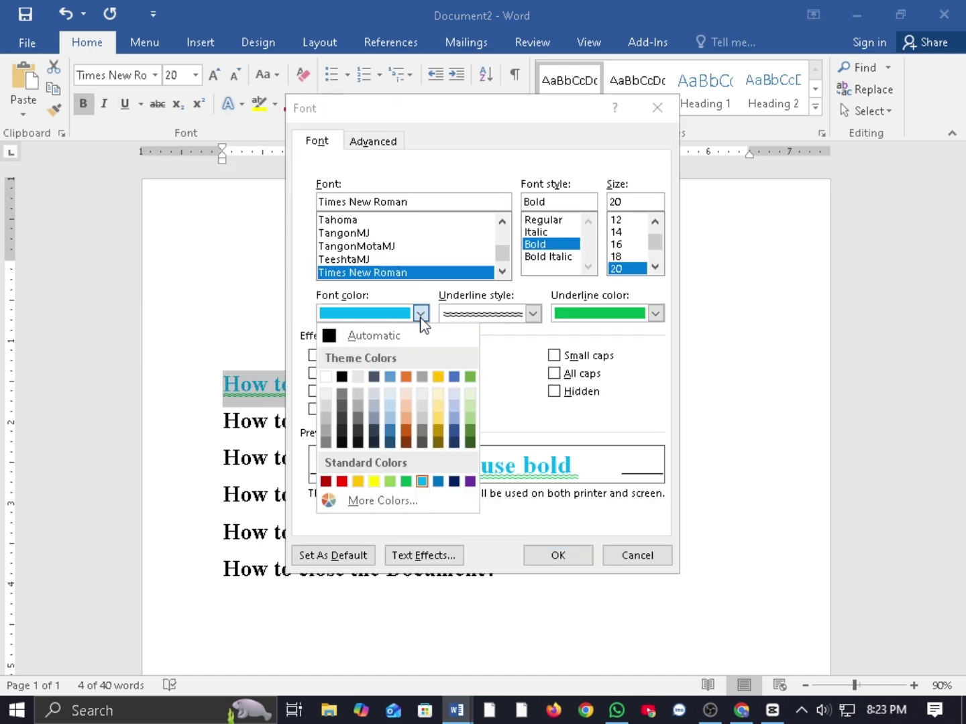
pyautogui.click(371, 335)
pyautogui.click(655, 314)
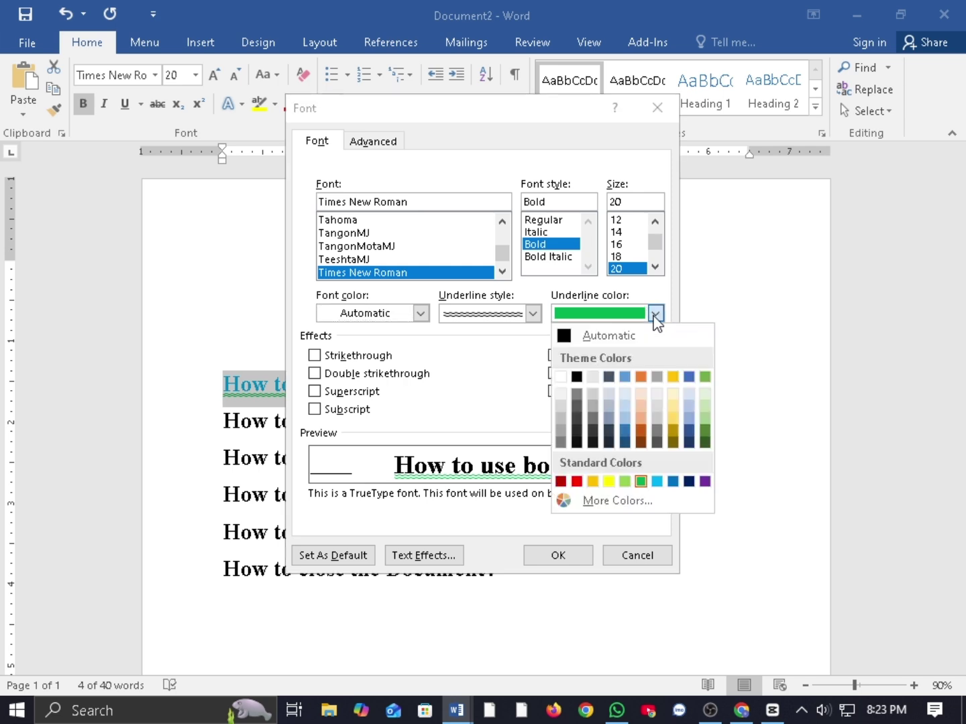
pyautogui.click(633, 334)
pyautogui.click(532, 314)
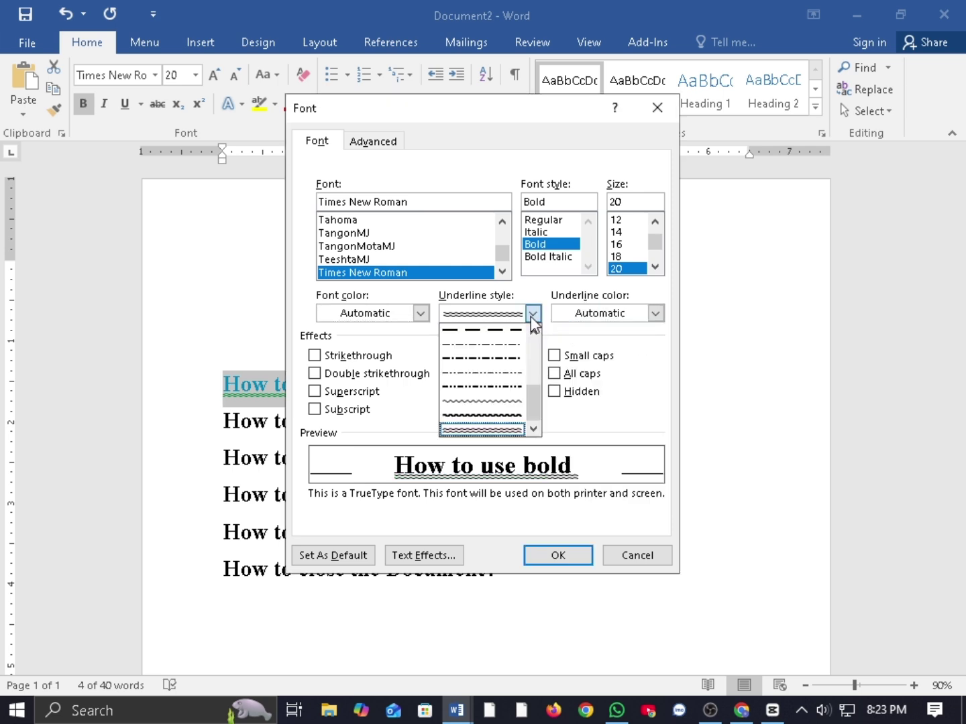
pyautogui.click(533, 314)
pyautogui.click(557, 555)
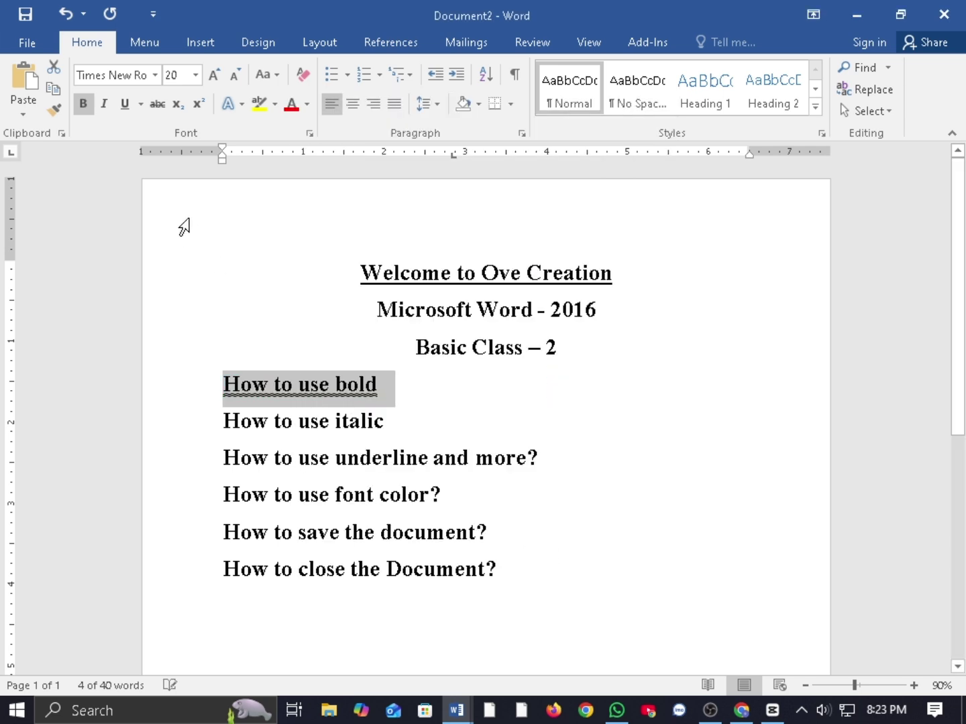
# - Remove the double wavy underline from the "How to use bold" line
pyautogui.click(141, 104)
pyautogui.click(181, 303)
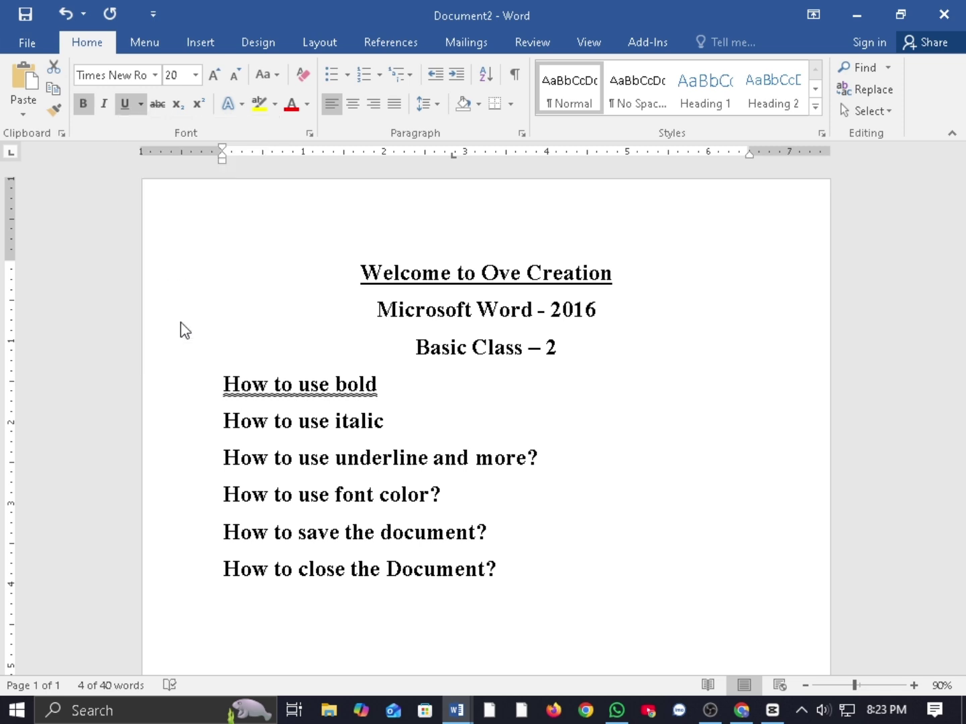
pyautogui.hotkey('ctrl', 'z')
pyautogui.click(371, 383)
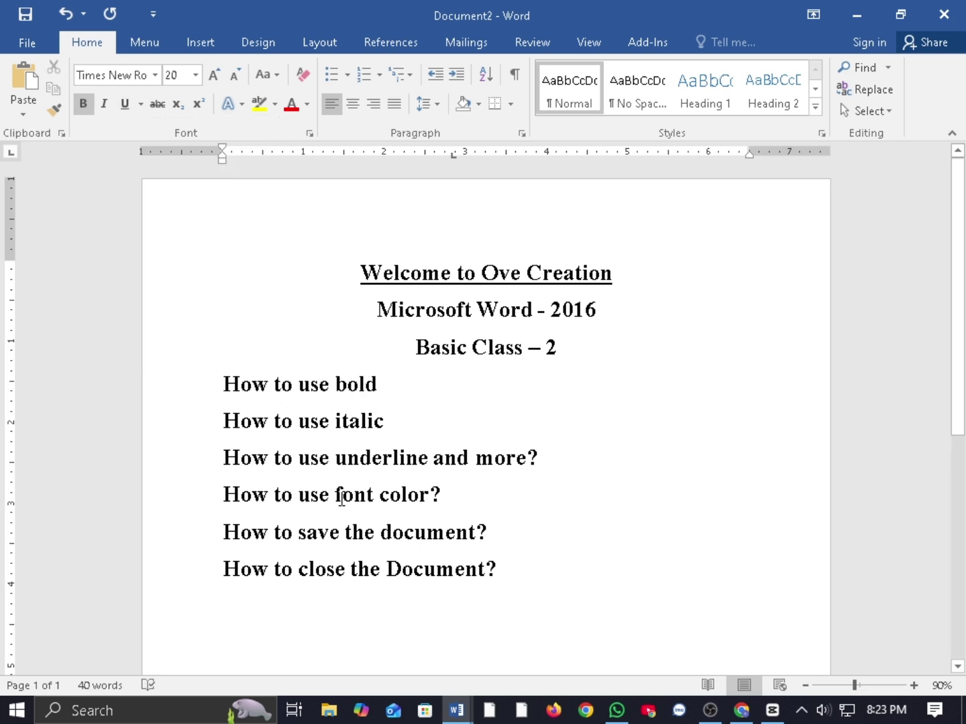
# - Set the font color of the "How to use bold" line to standard green
pyautogui.moveTo(360, 497); pyautogui.dragTo(429, 497)
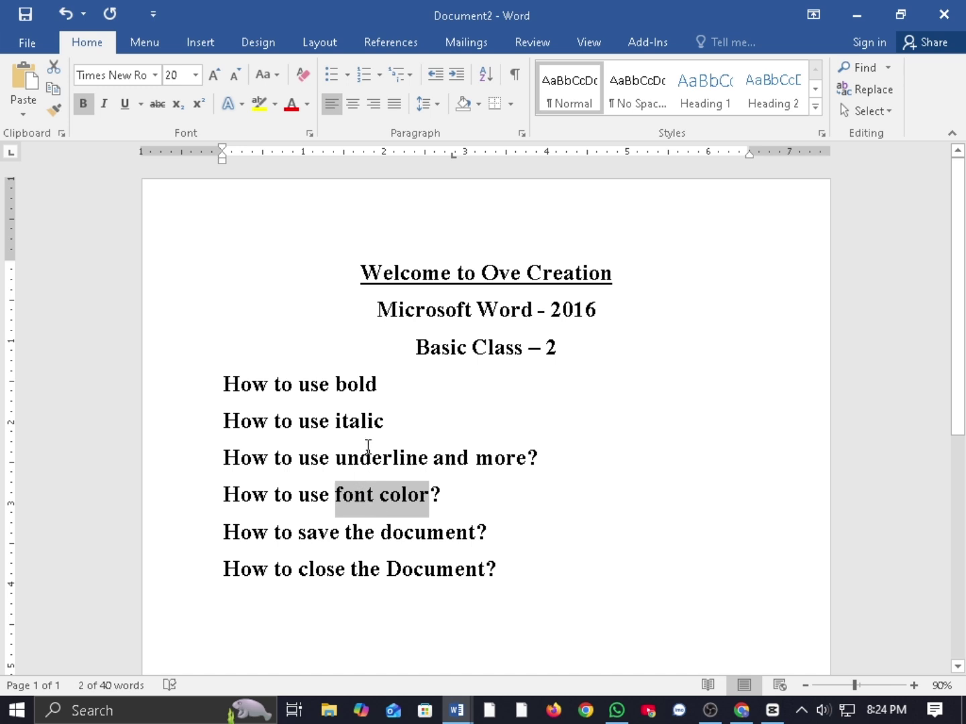
pyautogui.moveTo(388, 383); pyautogui.dragTo(244, 396)
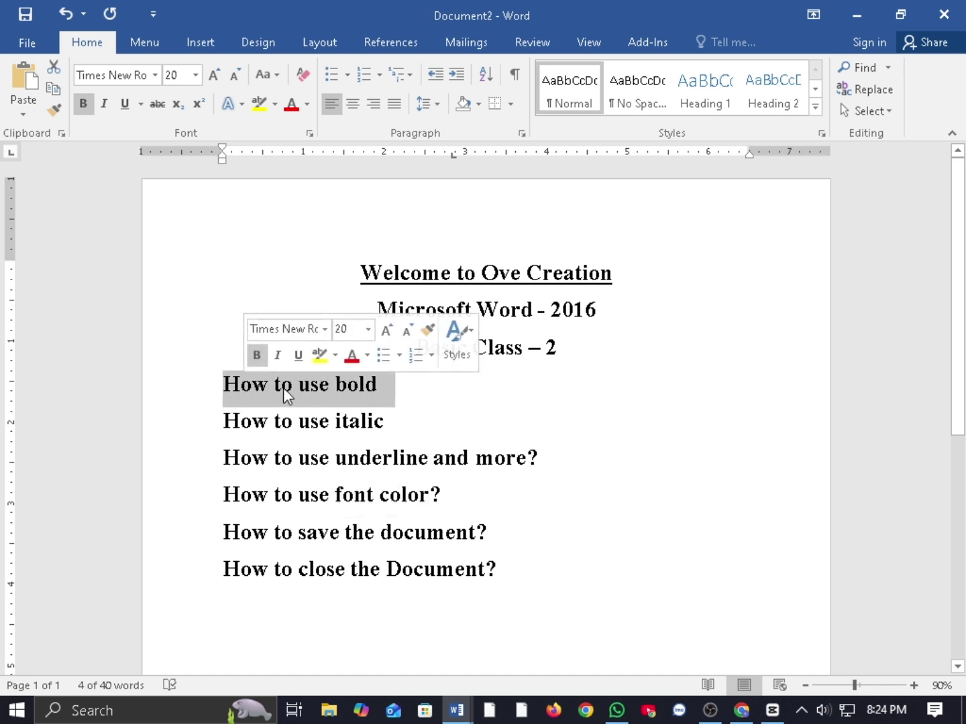
pyautogui.click(306, 106)
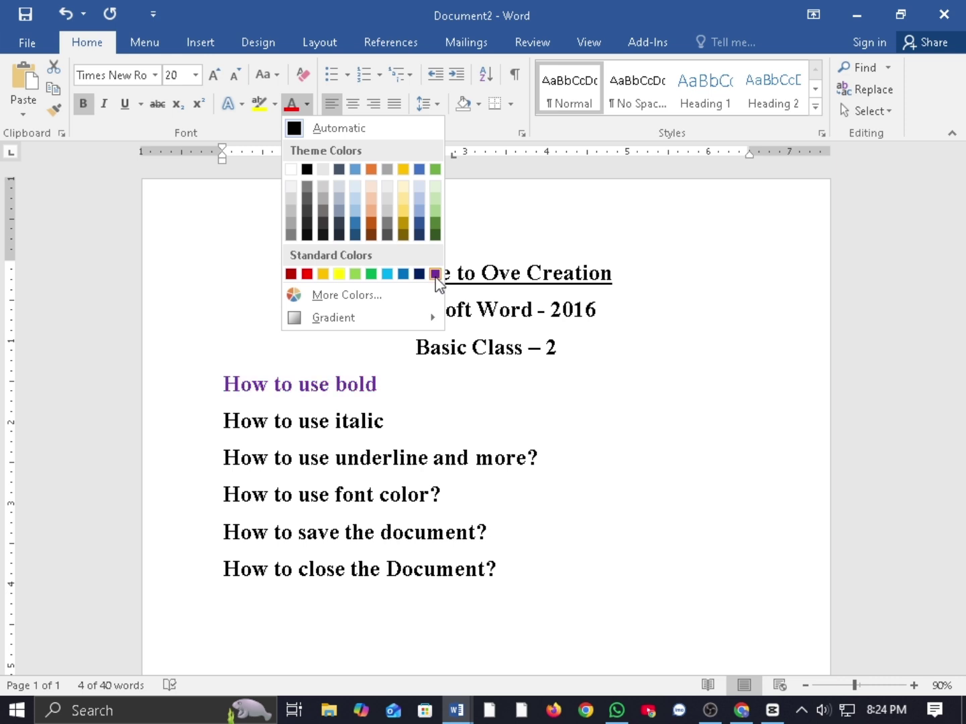
pyautogui.press('Escape')
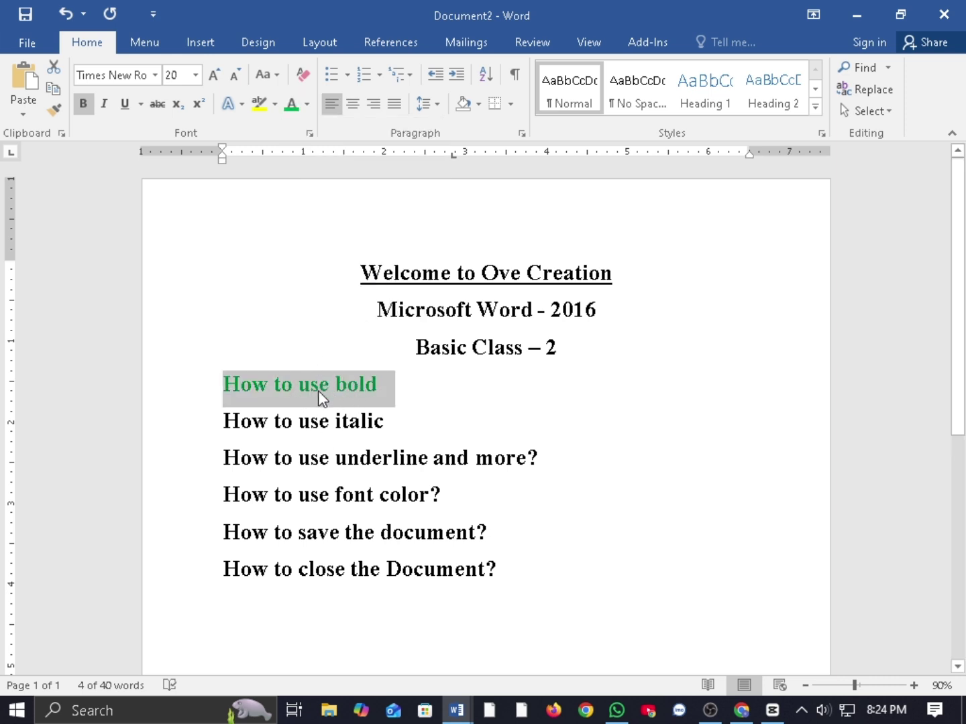
# - Return the font color of the "How to use bold" line to Automatic
pyautogui.click(366, 381)
pyautogui.moveTo(377, 383); pyautogui.dragTo(257, 365)
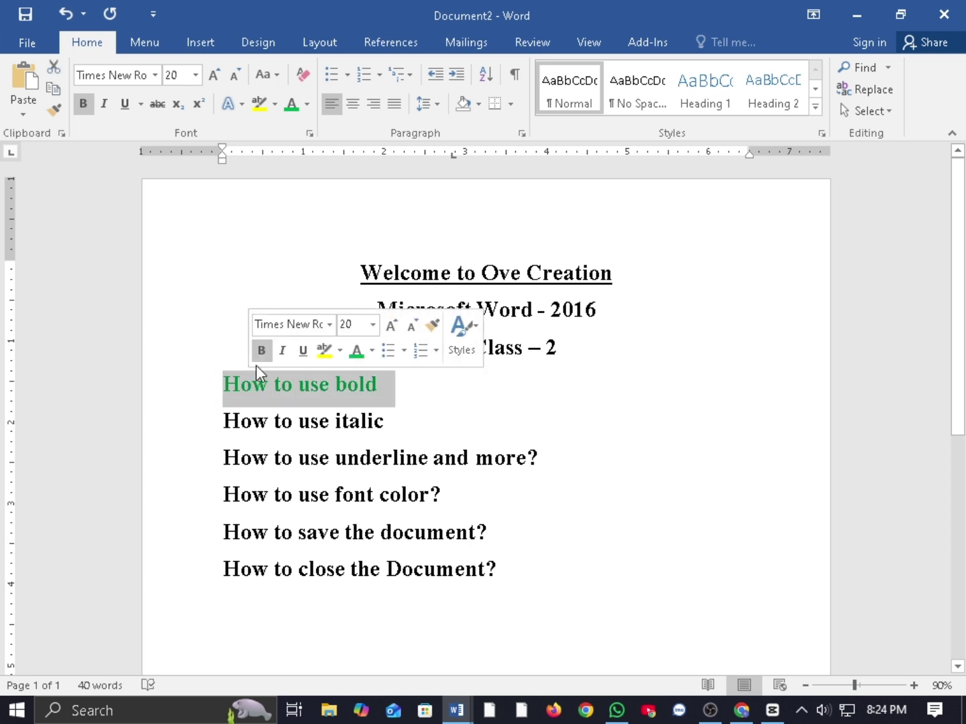
pyautogui.click(307, 105)
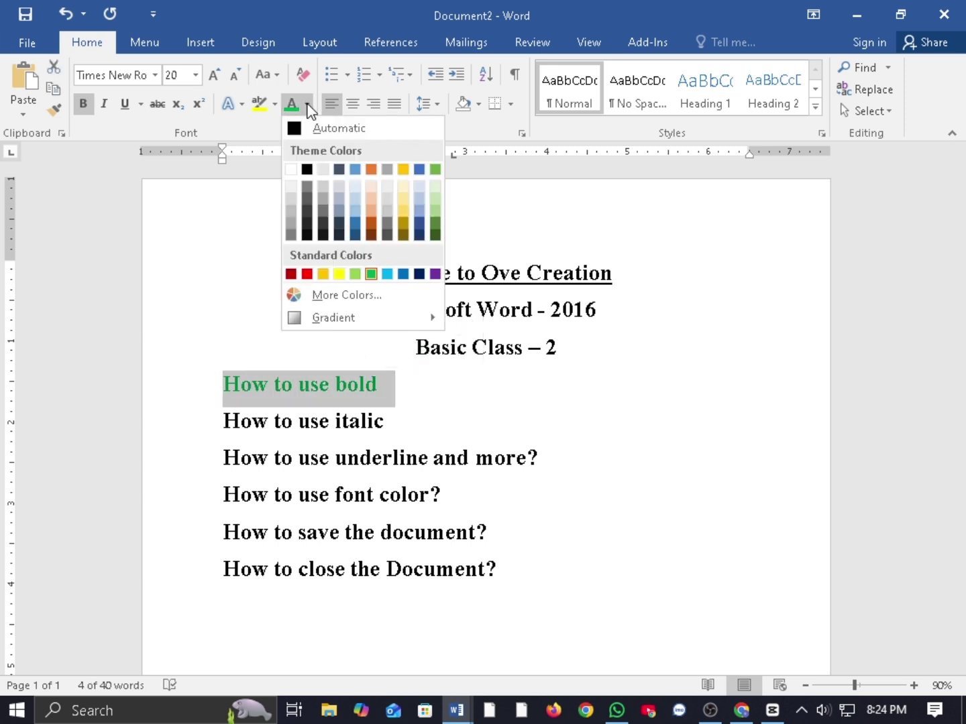
pyautogui.click(358, 128)
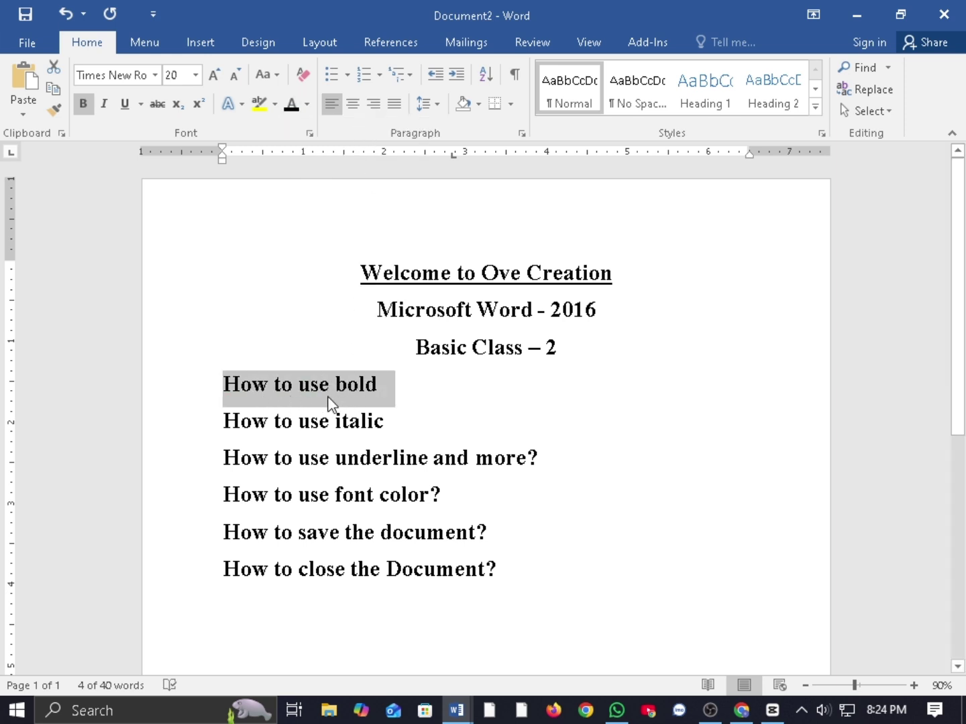
# - Start saving the new document to a location on This PC
pyautogui.click(344, 546)
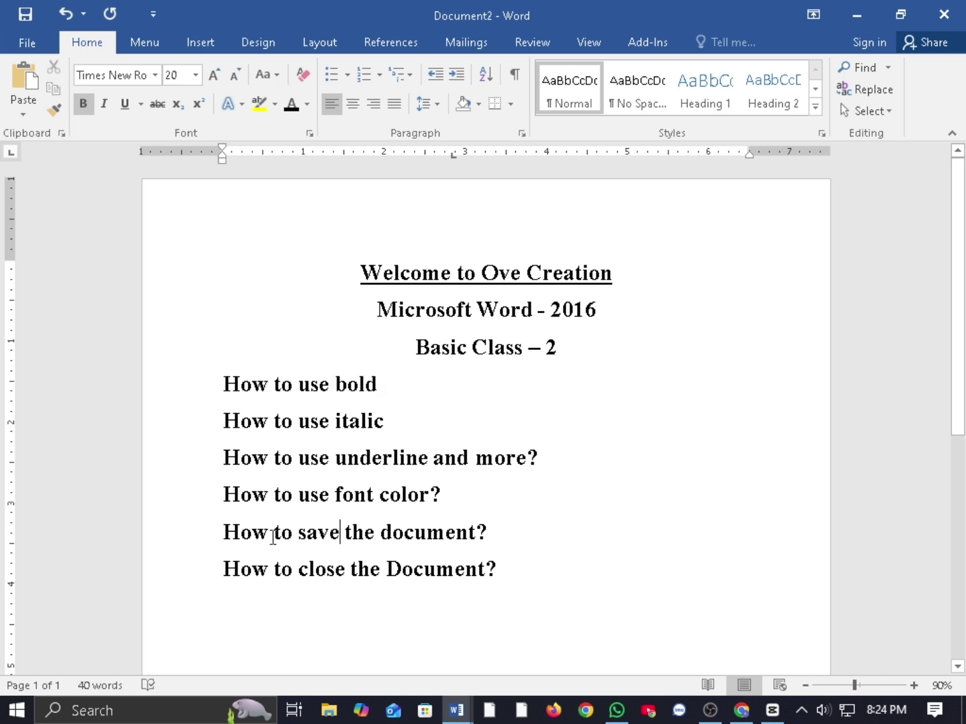
pyautogui.moveTo(247, 534); pyautogui.dragTo(486, 541)
pyautogui.click(412, 538)
pyautogui.click(29, 43)
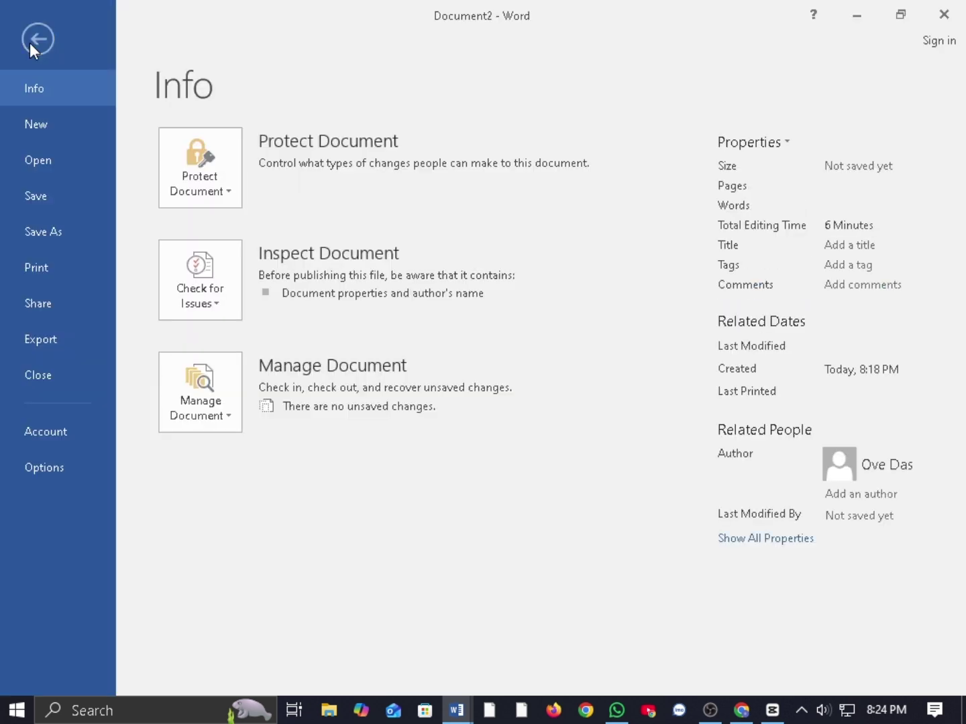
pyautogui.click(38, 200)
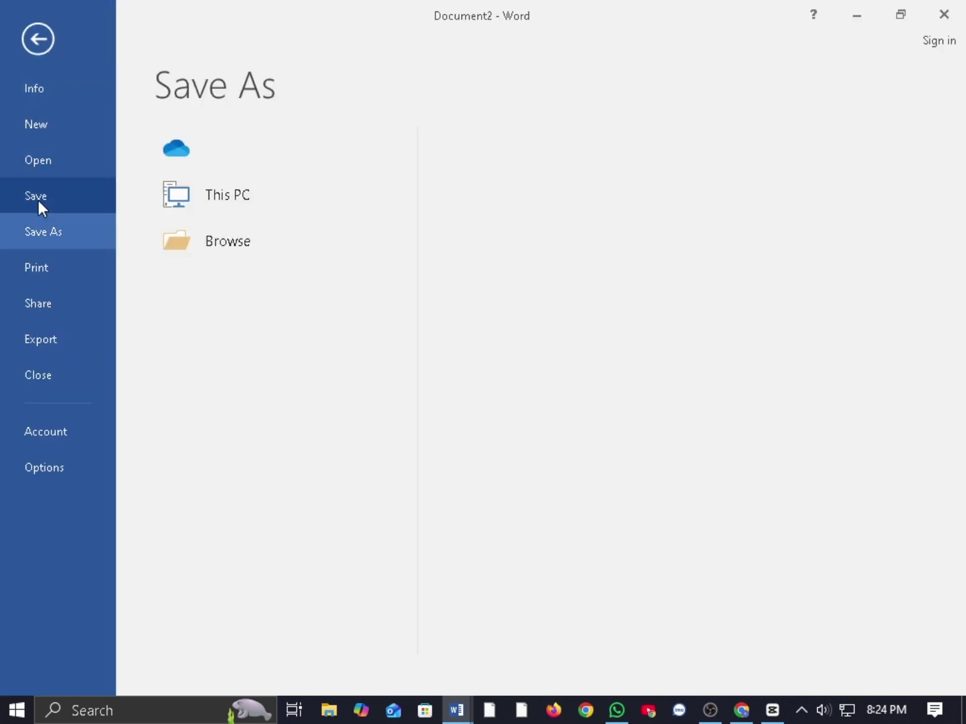
pyautogui.click(279, 196)
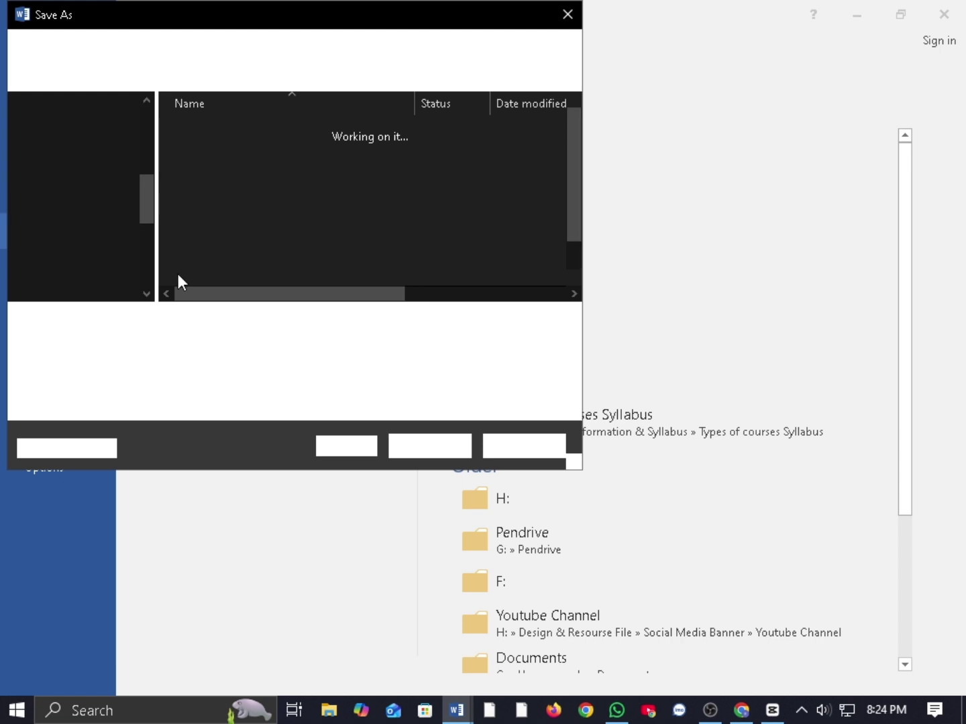
# - Save the document on Local Disk (H:) as a Word Document named "Welcome to Ove Creation"
pyautogui.scroll(-4, 75, 272)
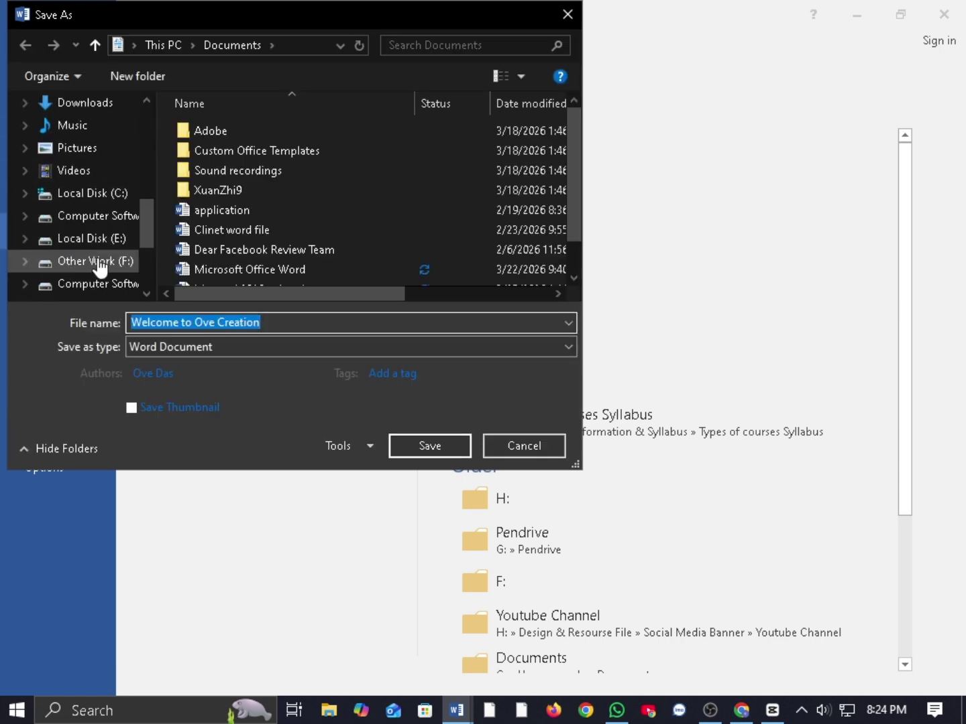
pyautogui.scroll(-1, 82, 265)
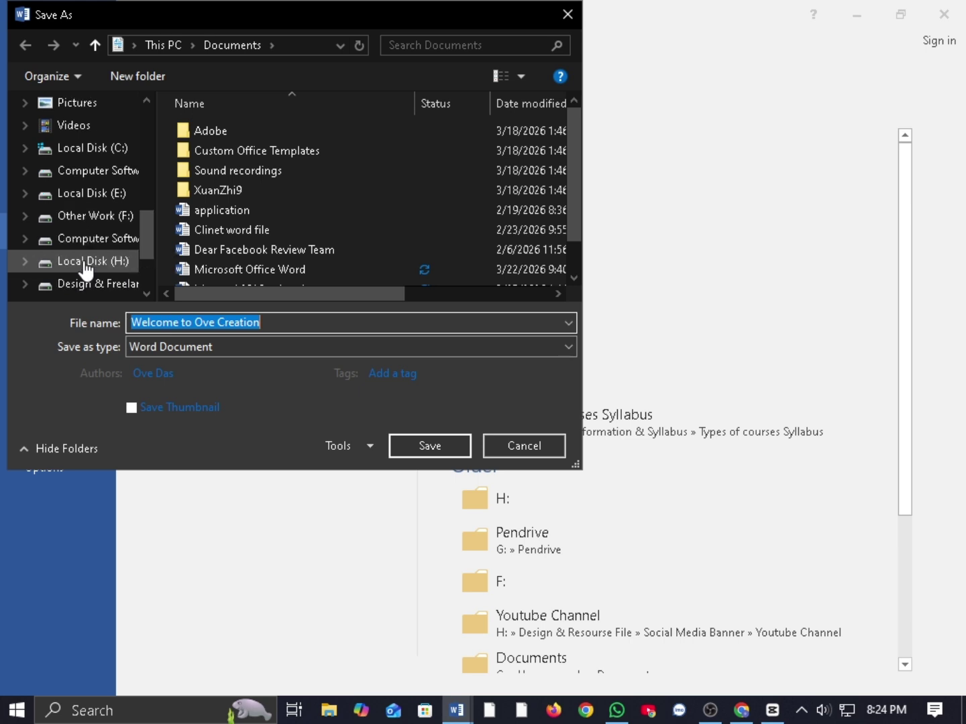
pyautogui.click(83, 242)
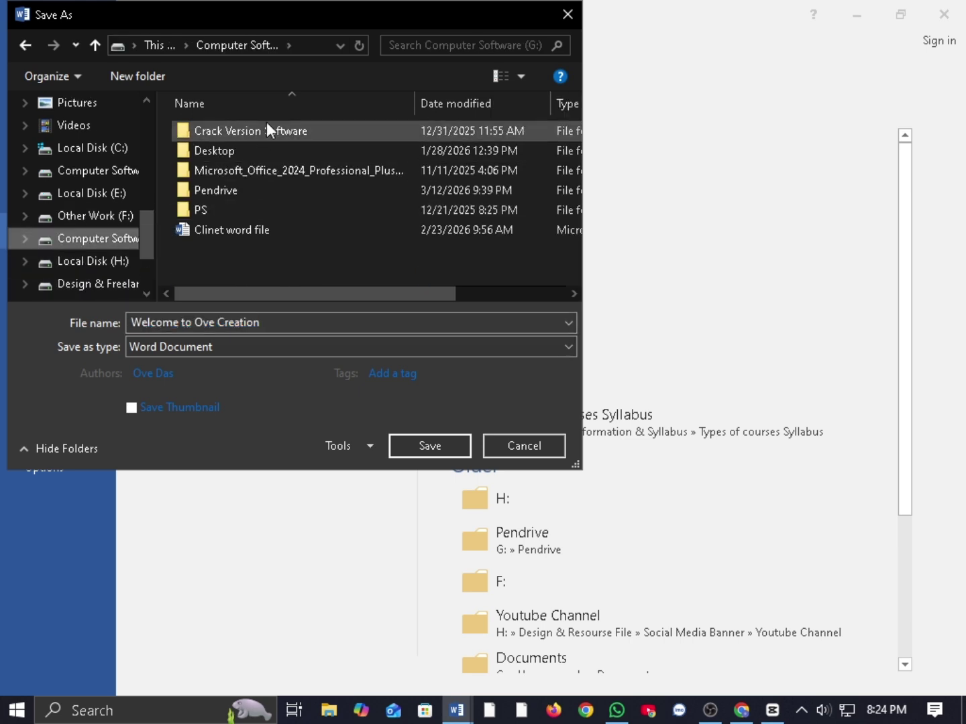
pyautogui.click(94, 262)
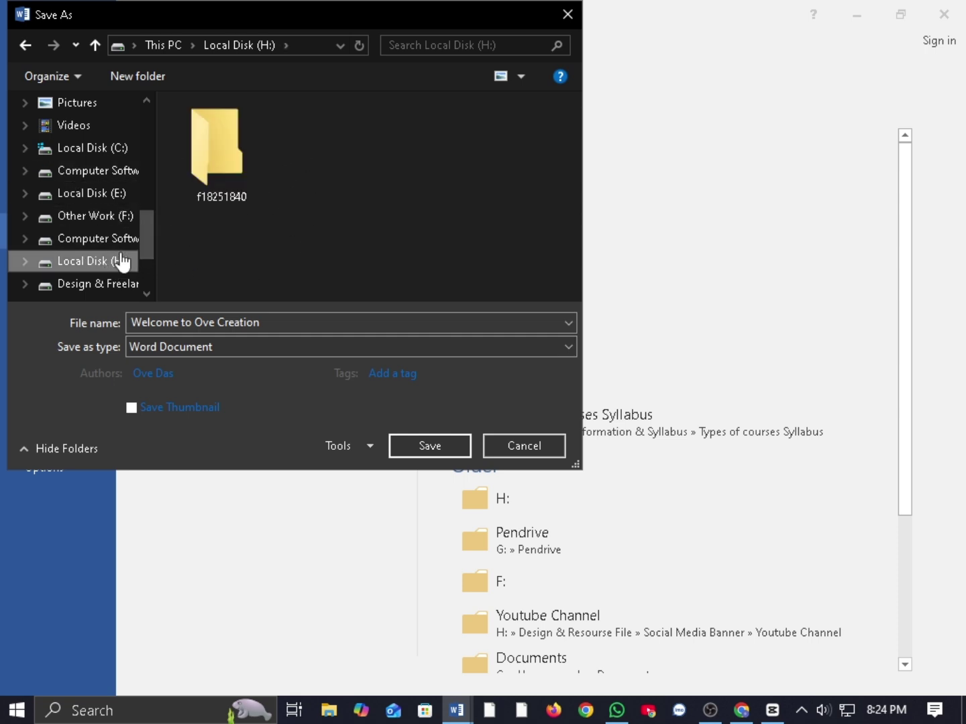
pyautogui.click(281, 321)
pyautogui.click(276, 324)
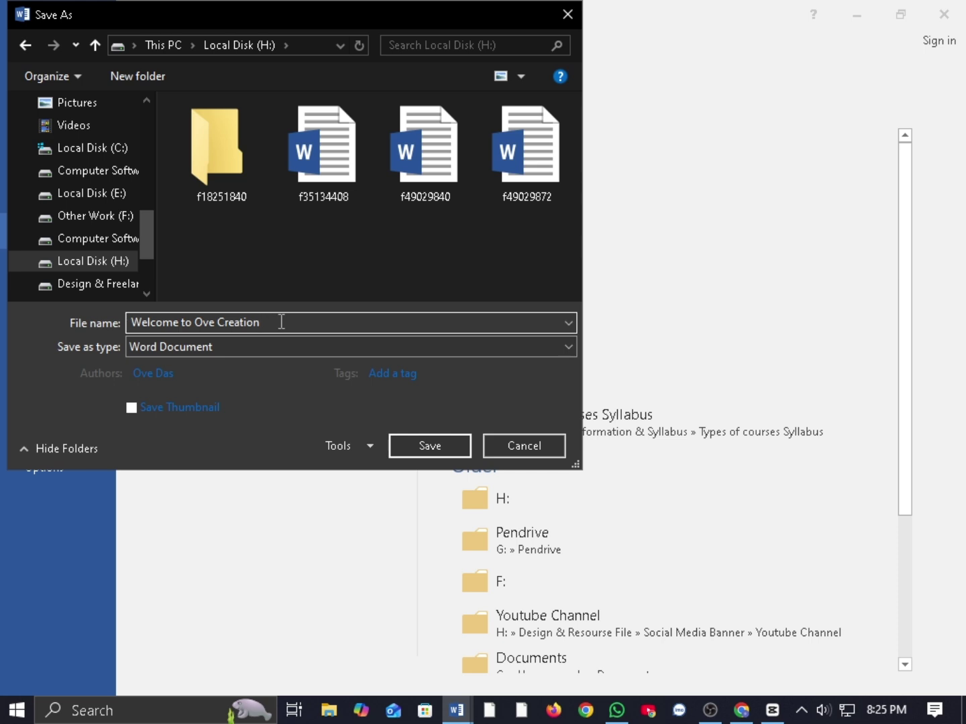
pyautogui.click(430, 446)
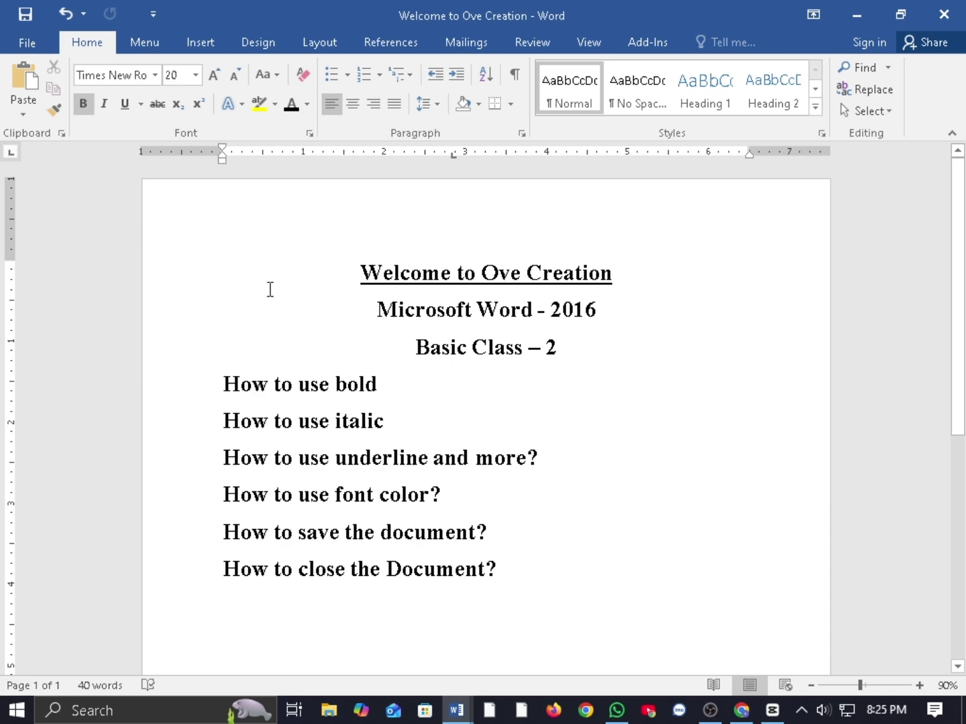
# - Close "Welcome to Ove Creation", "Ms word 2016 - class 1" and the blank Document1, discarding the changes to Document1
pyautogui.click(33, 35)
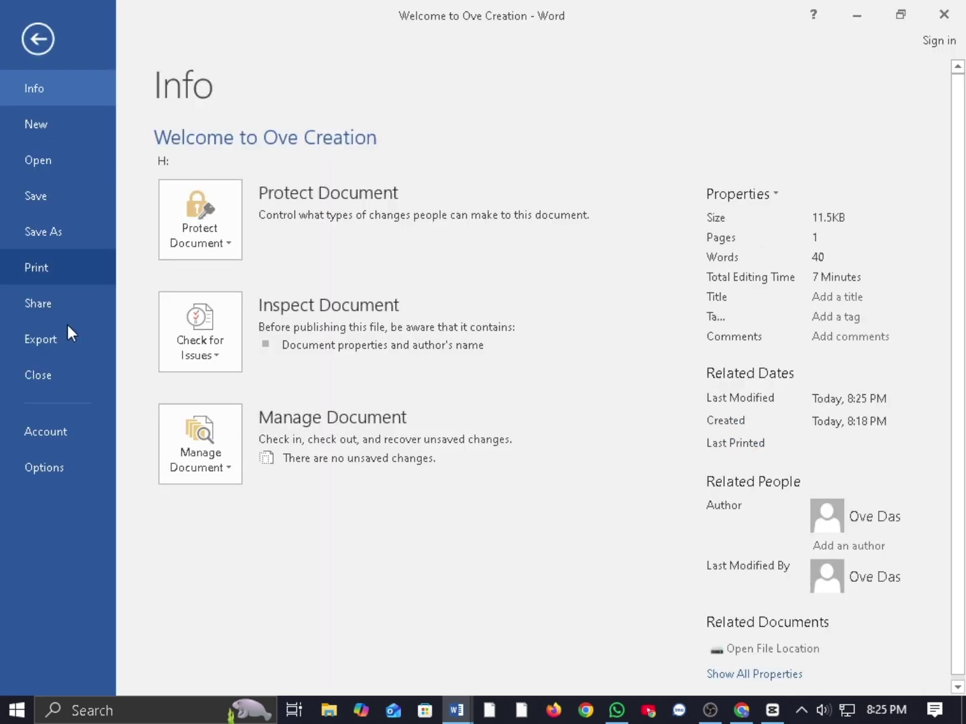
pyautogui.click(50, 375)
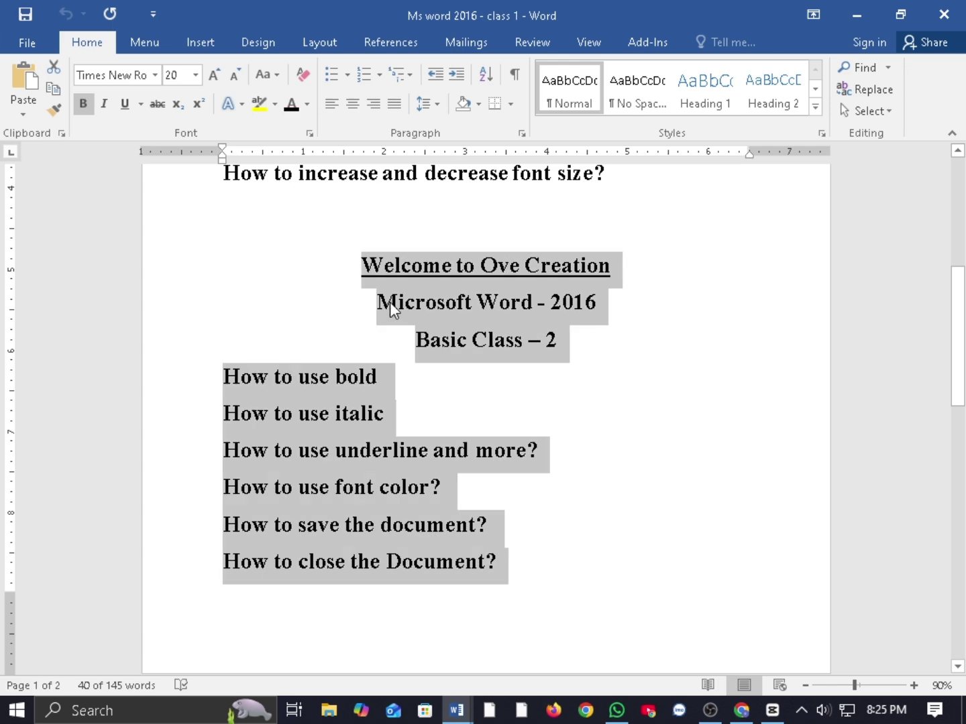
pyautogui.click(24, 40)
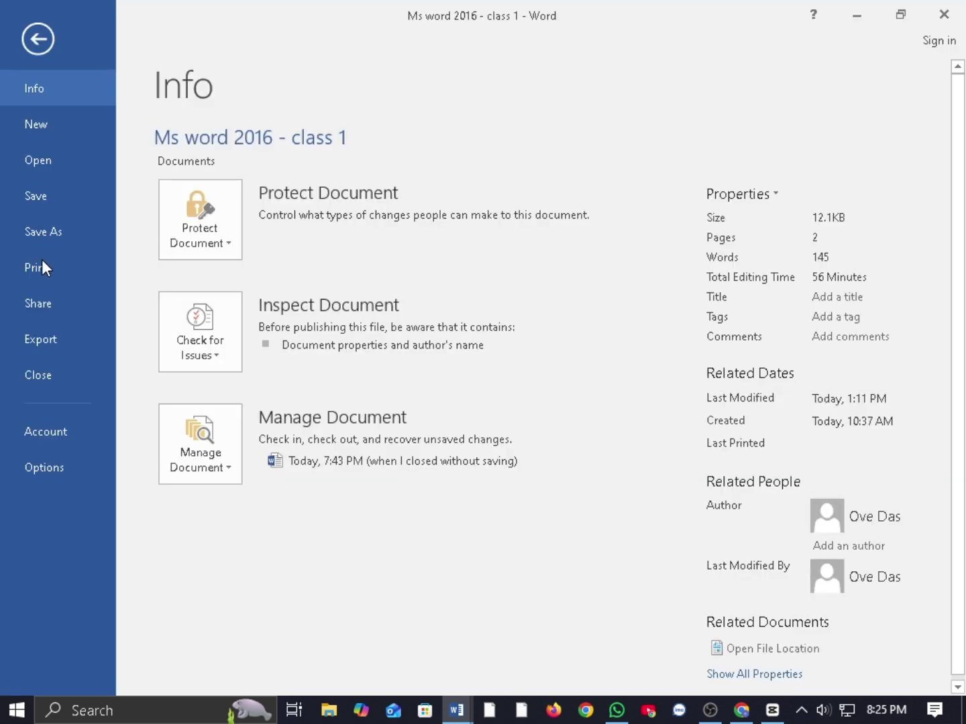
pyautogui.click(51, 375)
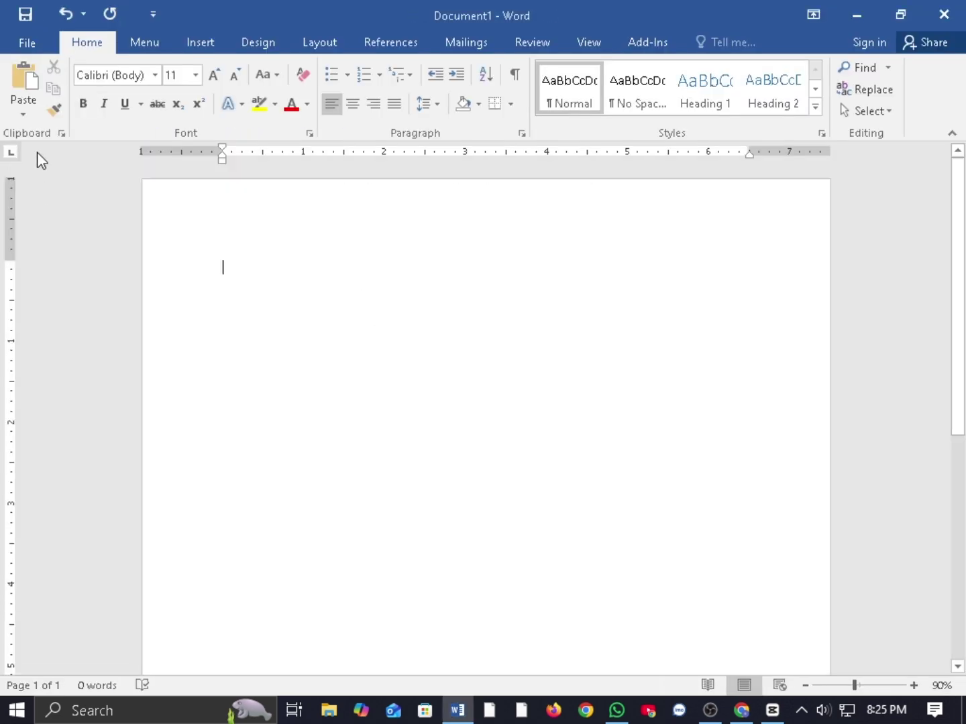
pyautogui.click(944, 15)
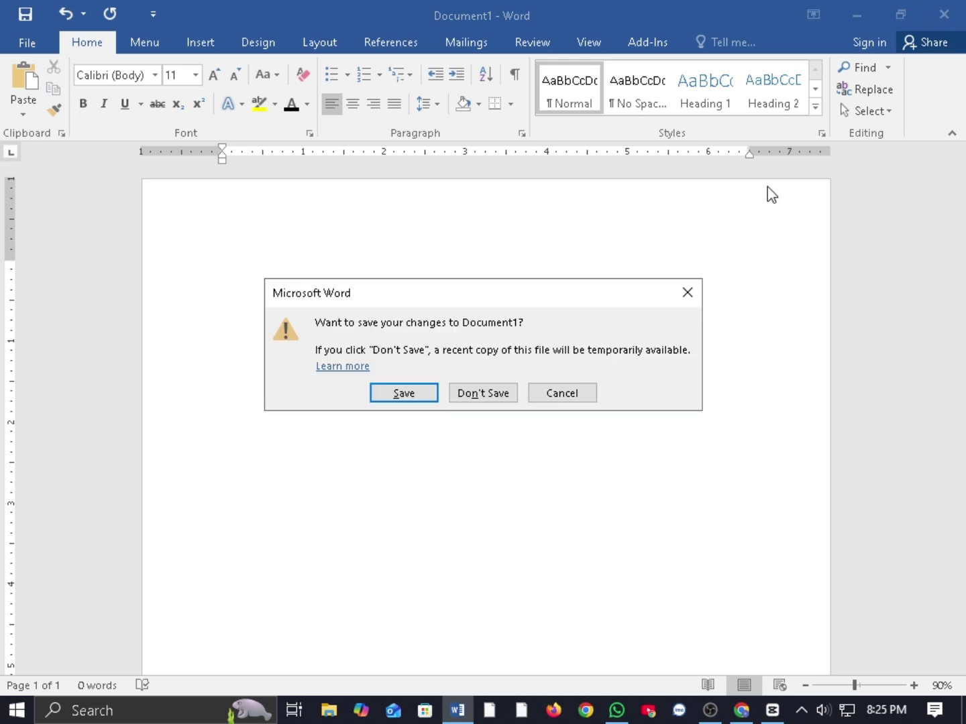
pyautogui.click(485, 394)
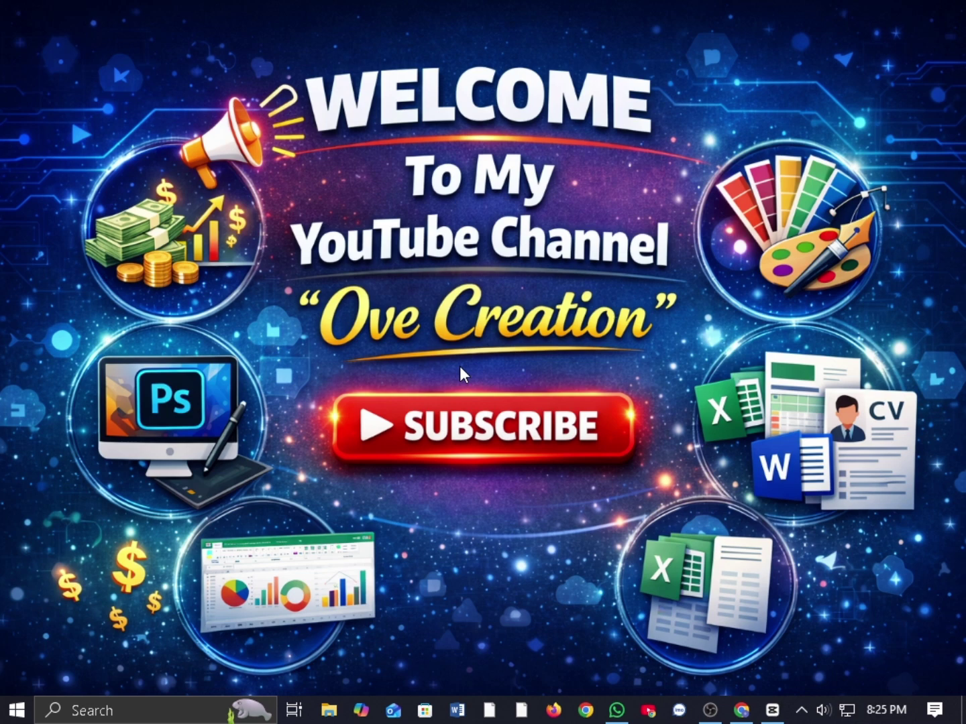
pyautogui.rightClick(459, 365)
pyautogui.click(540, 425)
pyautogui.rightClick(466, 368)
pyautogui.click(552, 413)
pyautogui.rightClick(468, 368)
pyautogui.click(543, 412)
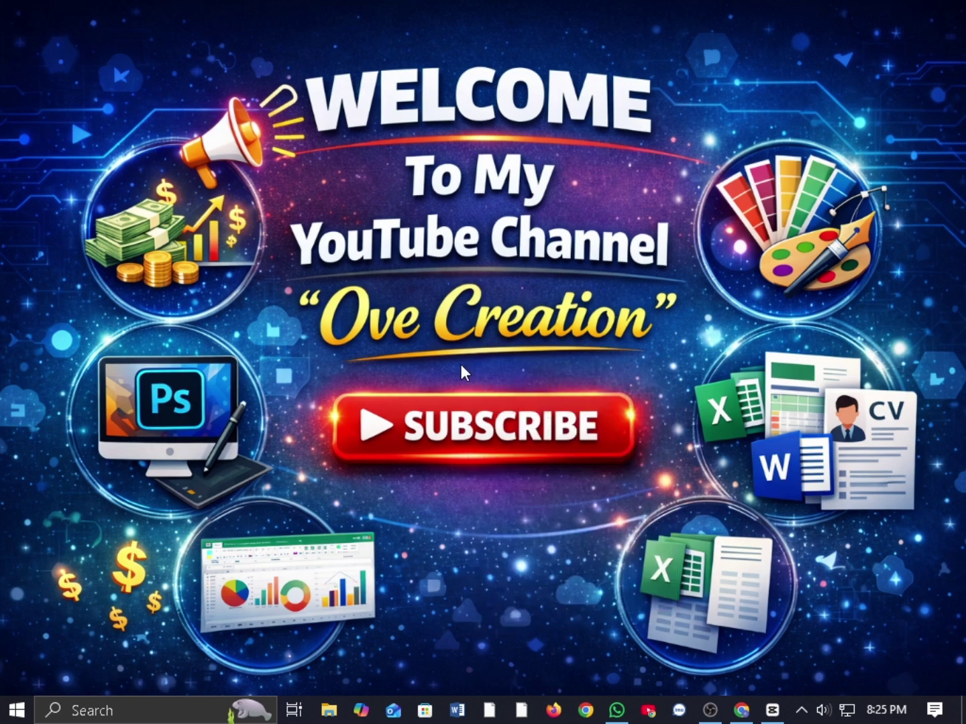